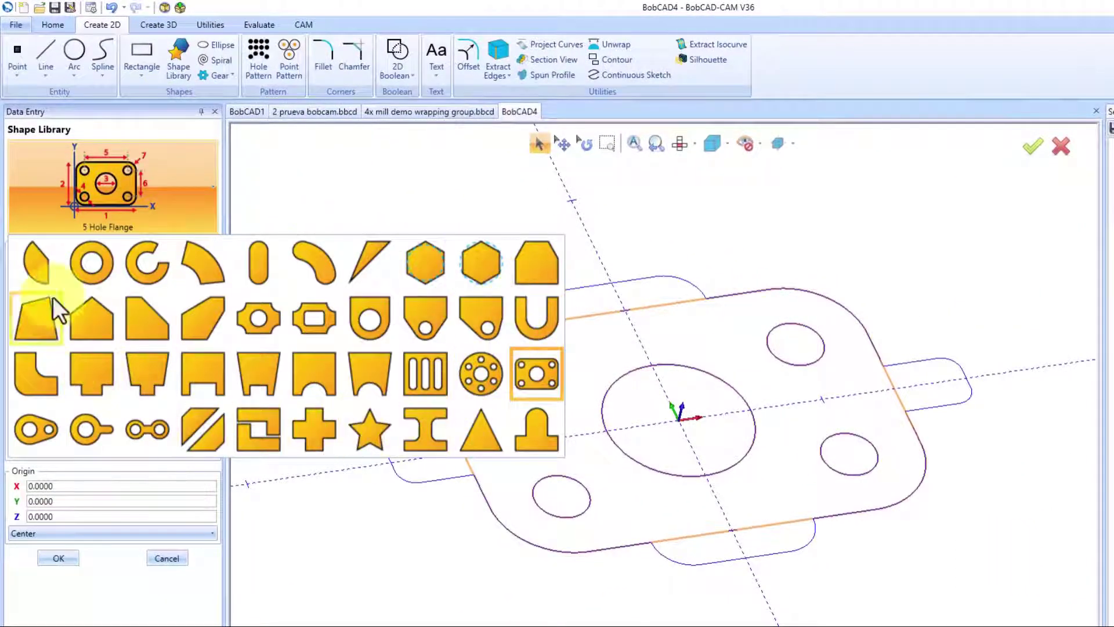
{"action": "left_click", "coordinate": [349, 193]}
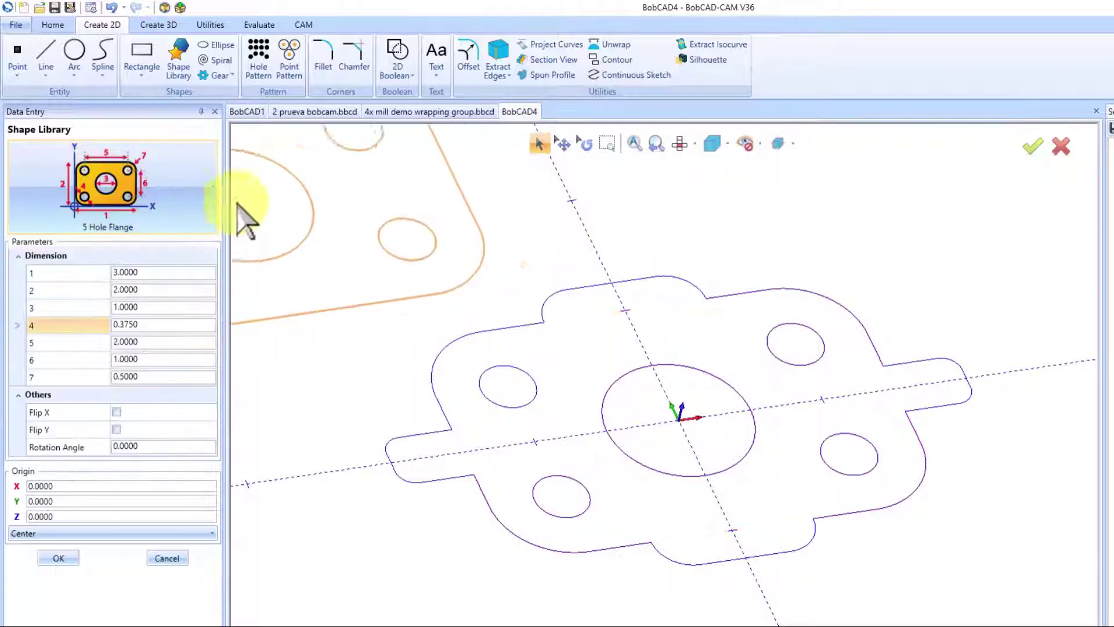
{"action": "right_click", "coordinate": [365, 215]}
{"action": "left_click", "coordinate": [406, 238]}
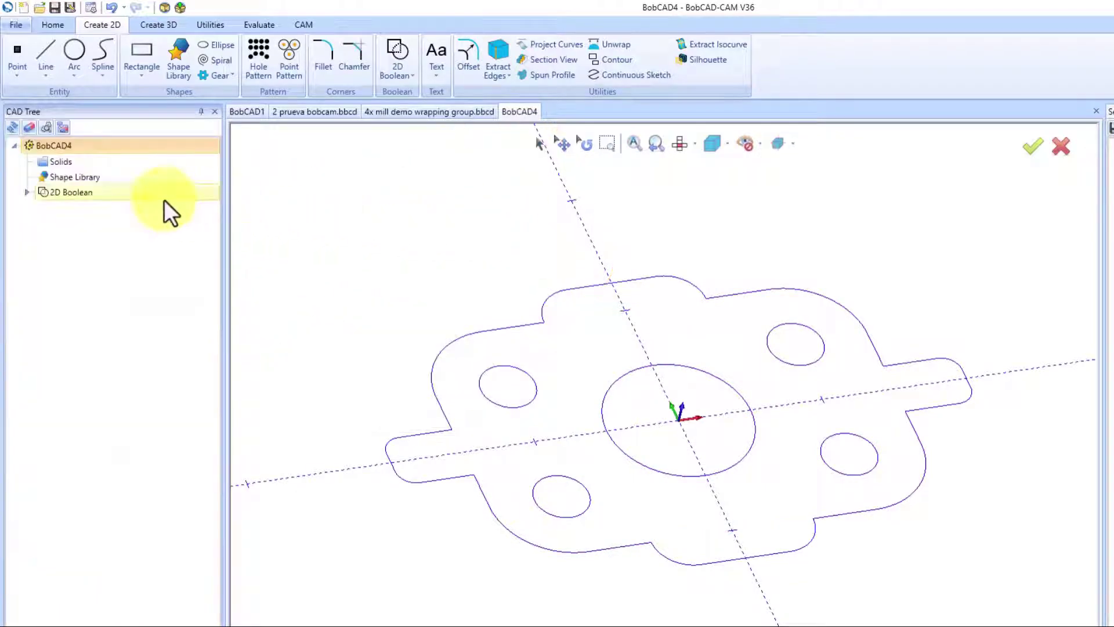
- Edit the existing 5 Hole Flange shape, setting dimension 3 to 0.75 and dimension 4 to 0.25
{"action": "double_click", "coordinate": [87, 176]}
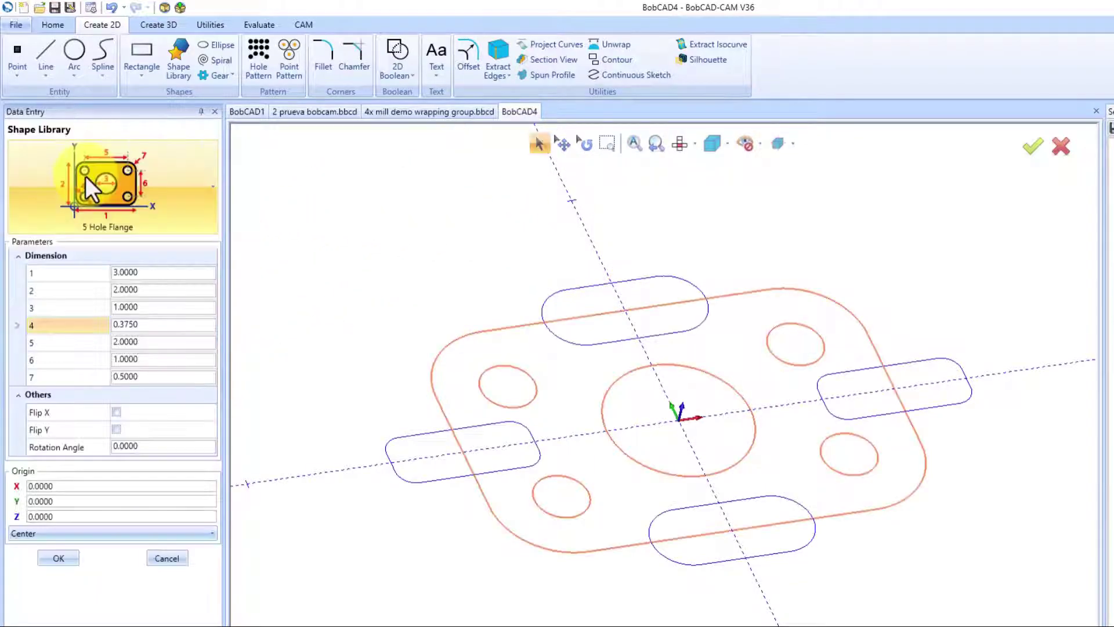
{"action": "left_click", "coordinate": [143, 308]}
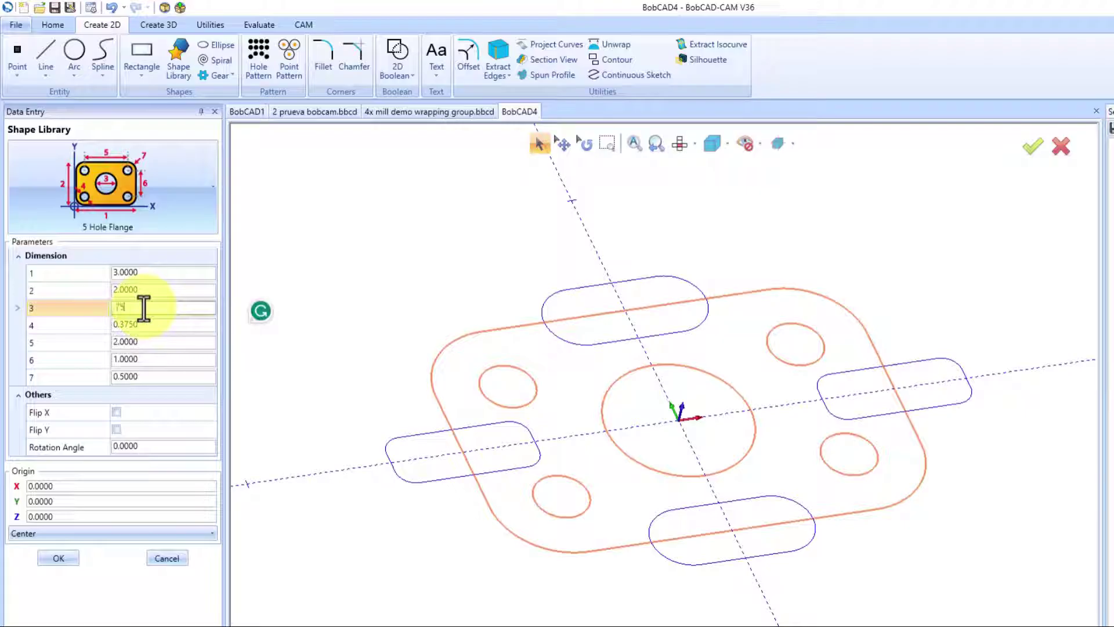
{"action": "key", "text": "Tab"}
{"action": "key", "text": "BackSpace"}
{"action": "type", "text": ".4"}
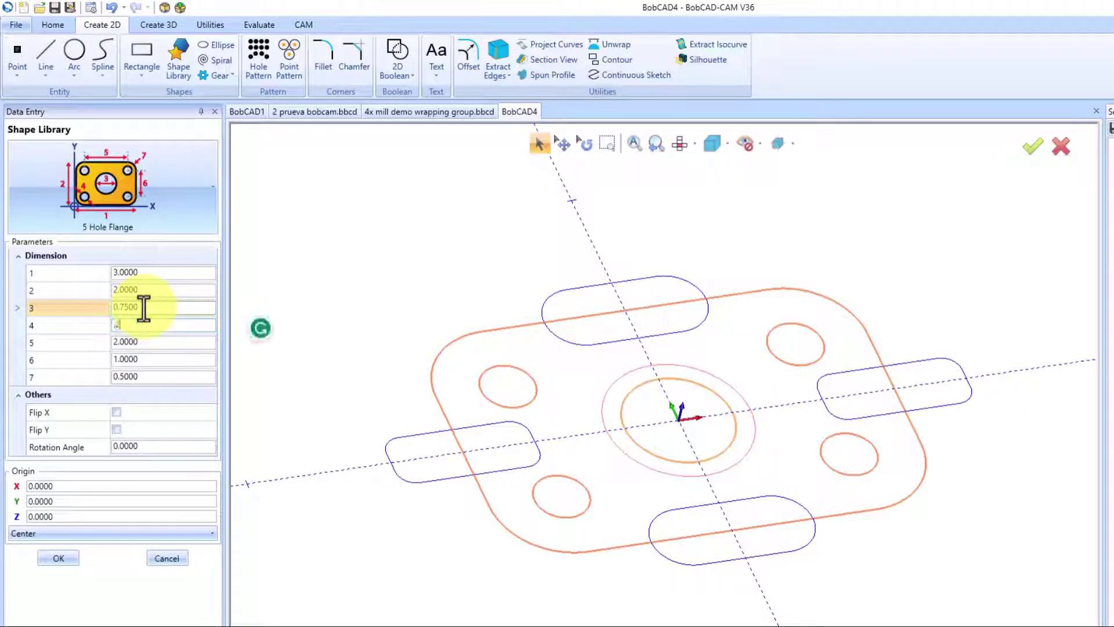
{"action": "type", "text": "75"}
{"action": "key", "text": "Tab"}
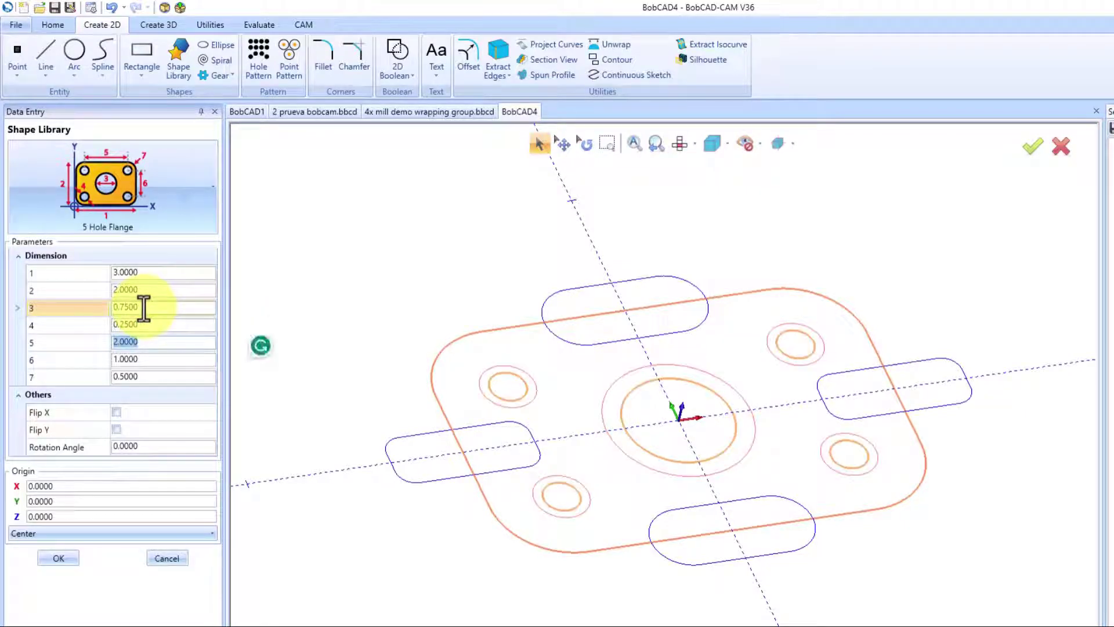
{"action": "left_click", "coordinate": [61, 557]}
- Change the existing 2D Boolean from Add to Subtract so the slots are cut out of the flange outline
{"action": "left_click", "coordinate": [39, 143]}
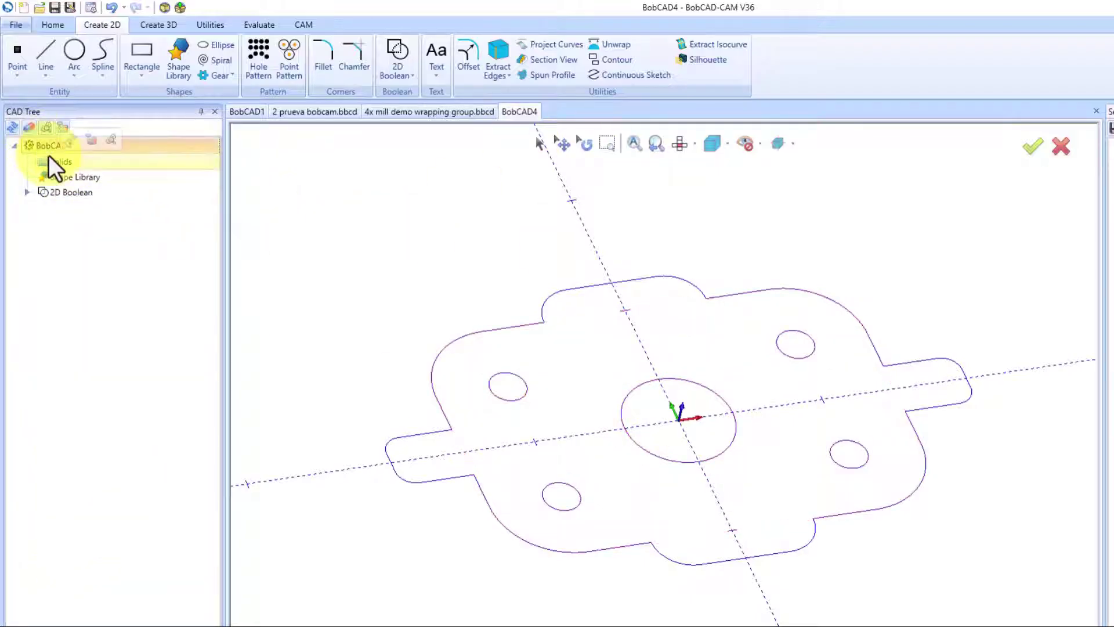
{"action": "double_click", "coordinate": [72, 192]}
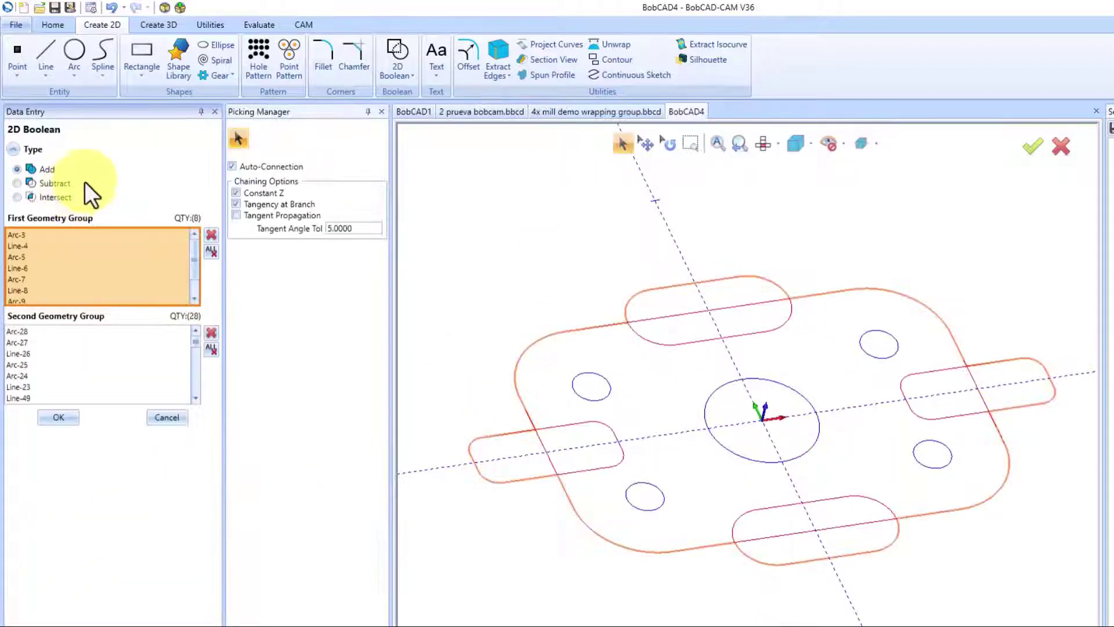
{"action": "left_click", "coordinate": [55, 183]}
{"action": "left_click", "coordinate": [58, 417]}
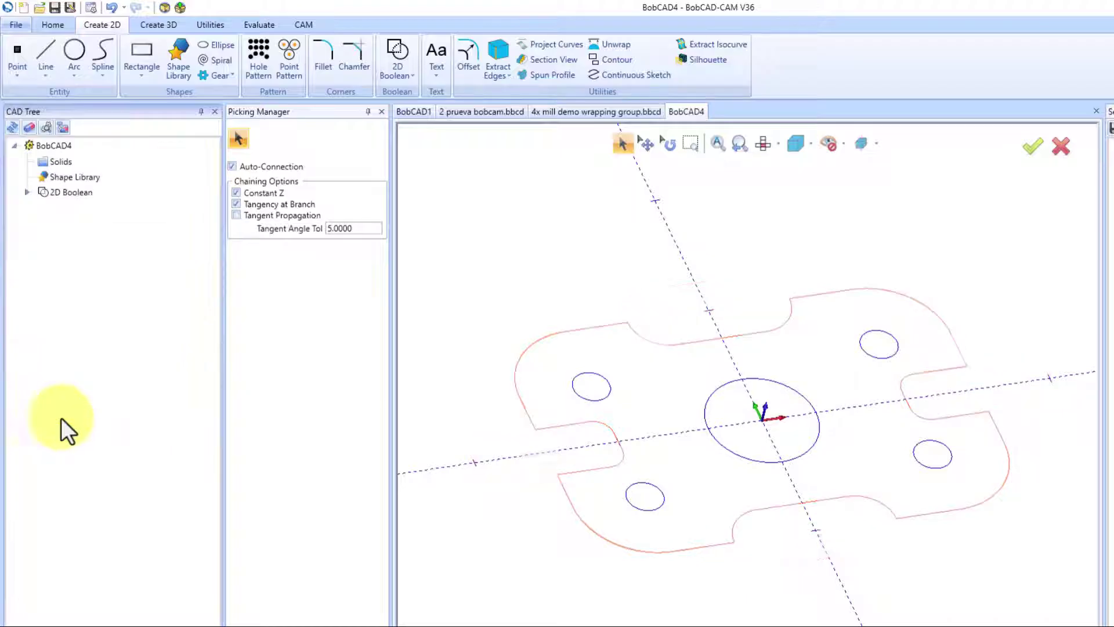
{"action": "right_click", "coordinate": [468, 295]}
{"action": "left_click", "coordinate": [486, 311]}
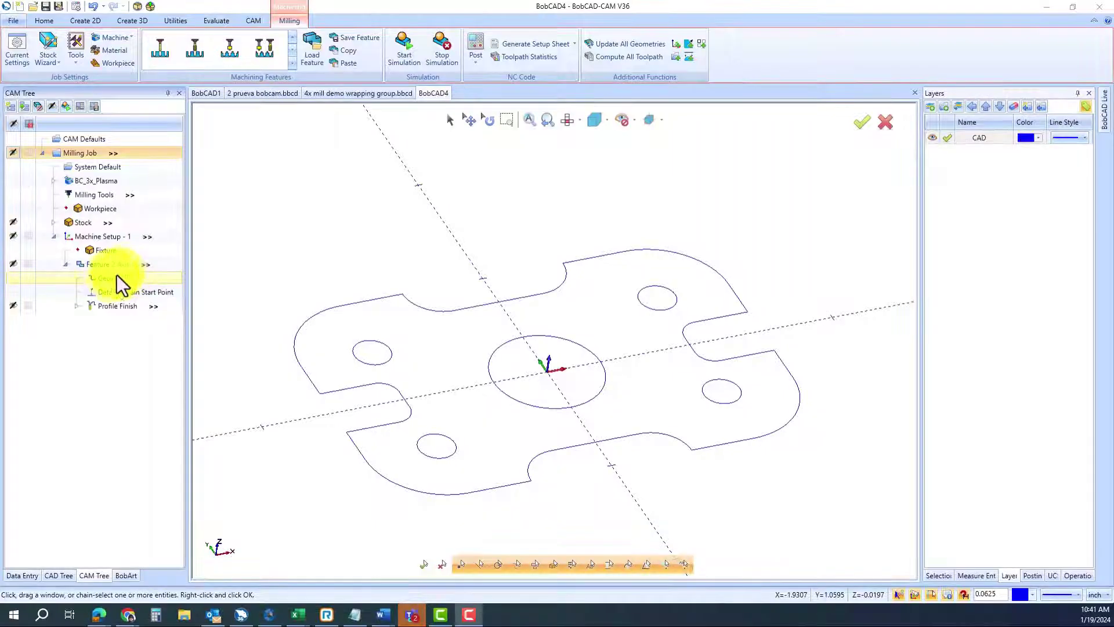
- Move the start point of the milling feature's Chain(1) to the straight edge of the outline's front-left lobe
{"action": "double_click", "coordinate": [105, 280]}
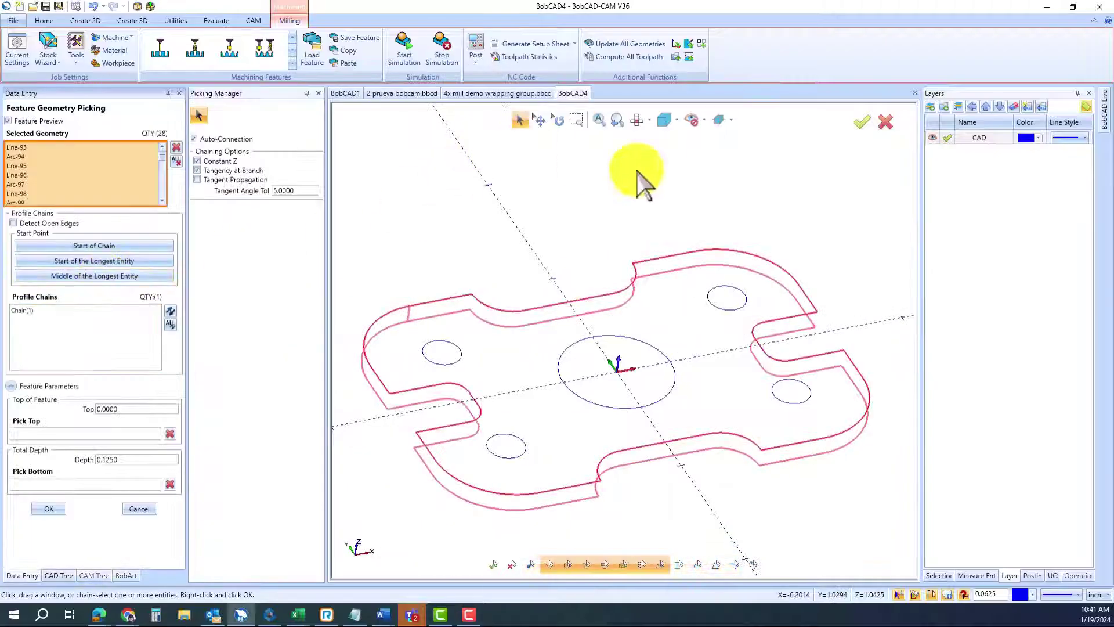
{"action": "left_click", "coordinate": [25, 310]}
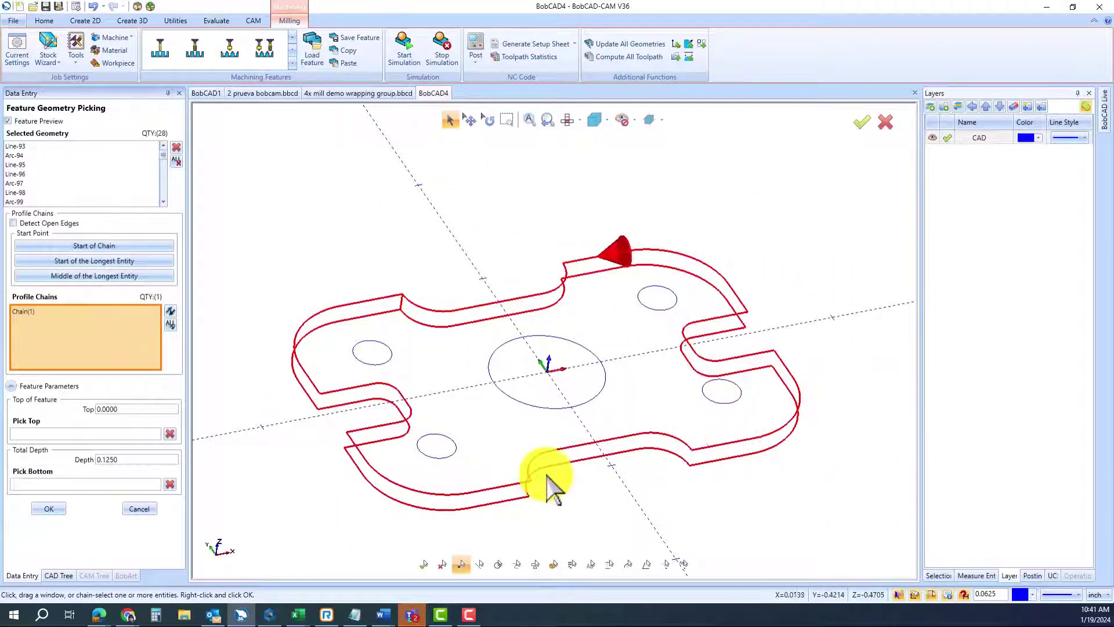
{"action": "left_click", "coordinate": [472, 489]}
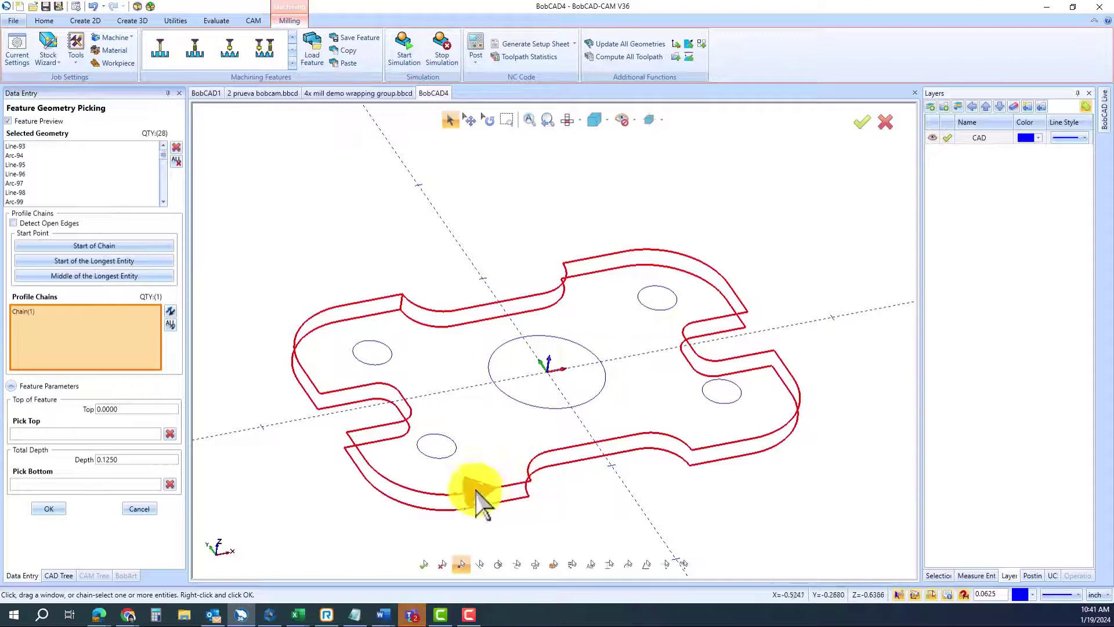
{"action": "left_click", "coordinate": [48, 510]}
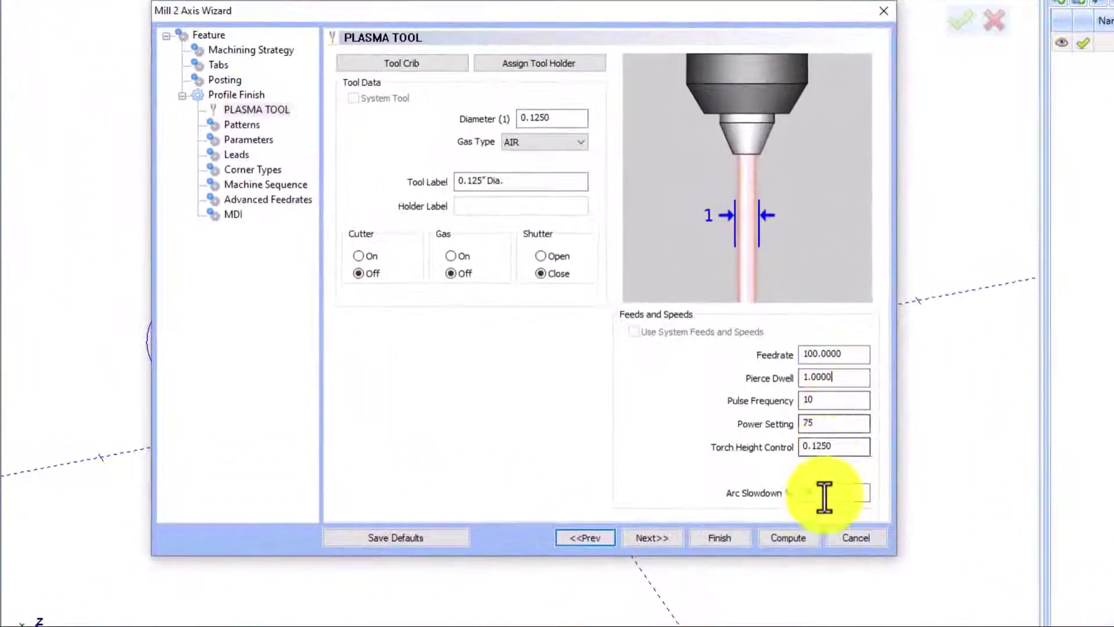
- Examine the plasma tool's arc slowdown setting and the lead-in types available for the Profile Finish operation
{"action": "left_click_drag", "start_coordinate": [830, 493], "coordinate": [771, 492]}
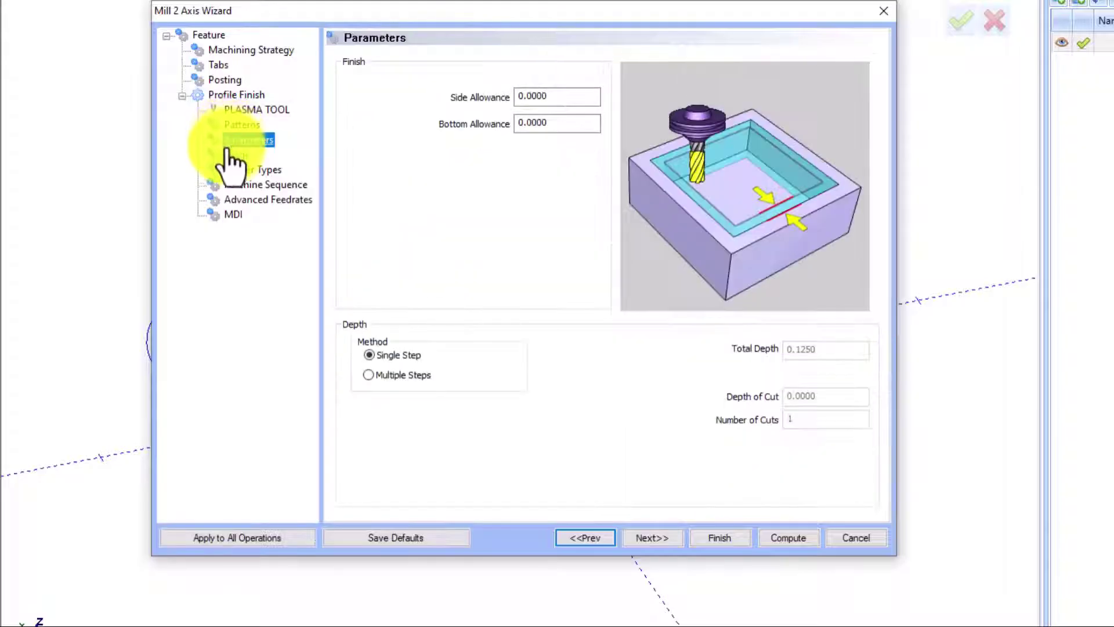
{"action": "left_click", "coordinate": [235, 154]}
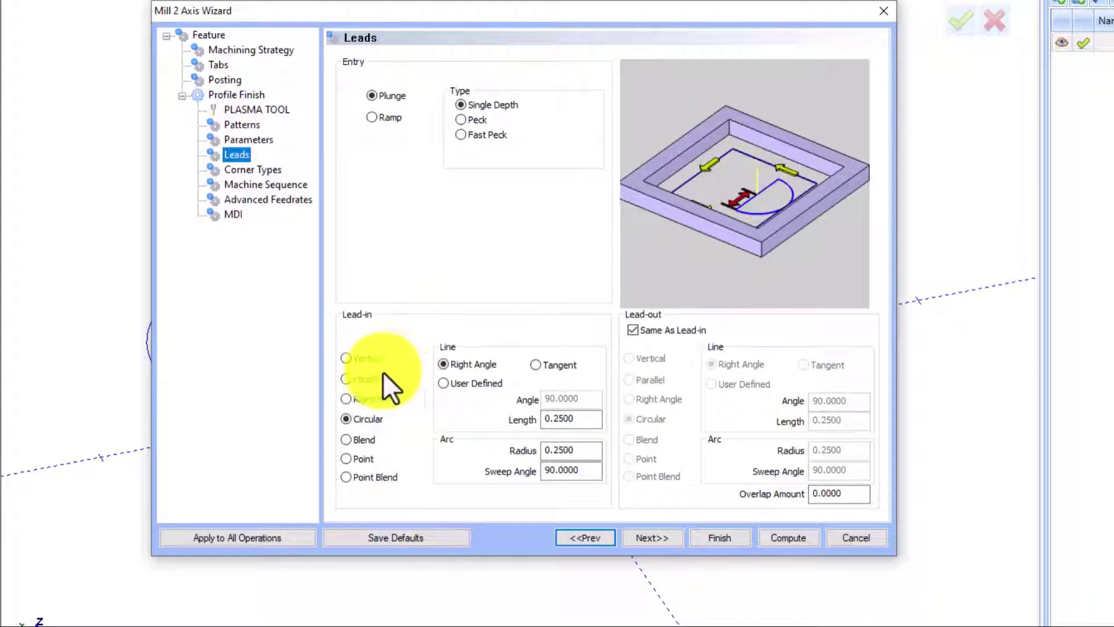
{"action": "left_click", "coordinate": [370, 379]}
{"action": "left_click", "coordinate": [355, 402]}
{"action": "left_click", "coordinate": [360, 422]}
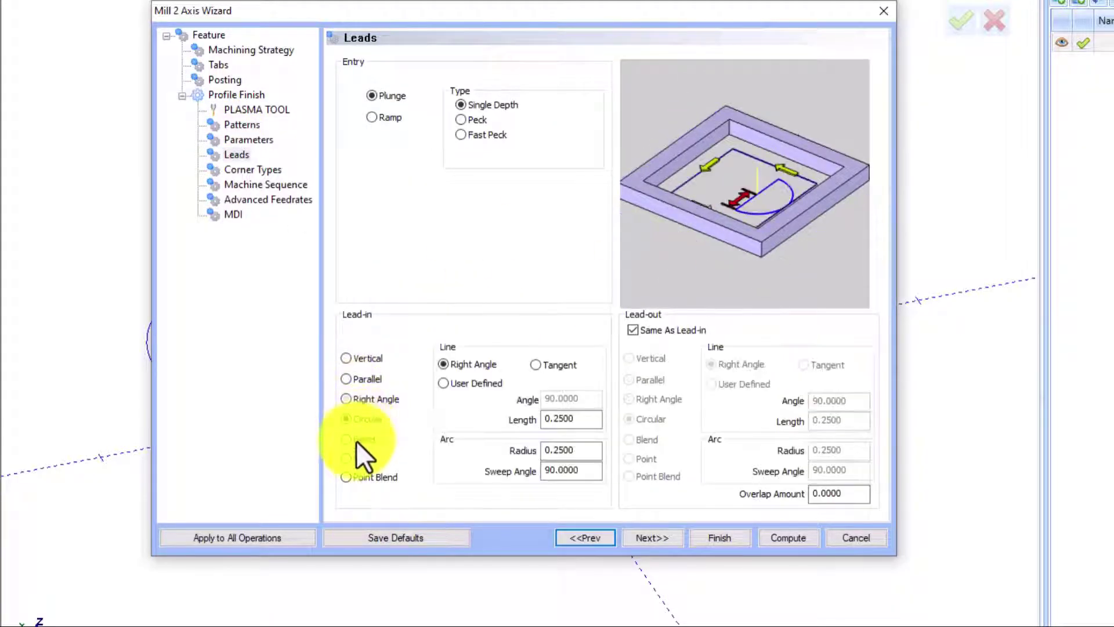
{"action": "left_click", "coordinate": [357, 439]}
{"action": "left_click", "coordinate": [360, 475]}
{"action": "left_click", "coordinate": [370, 422]}
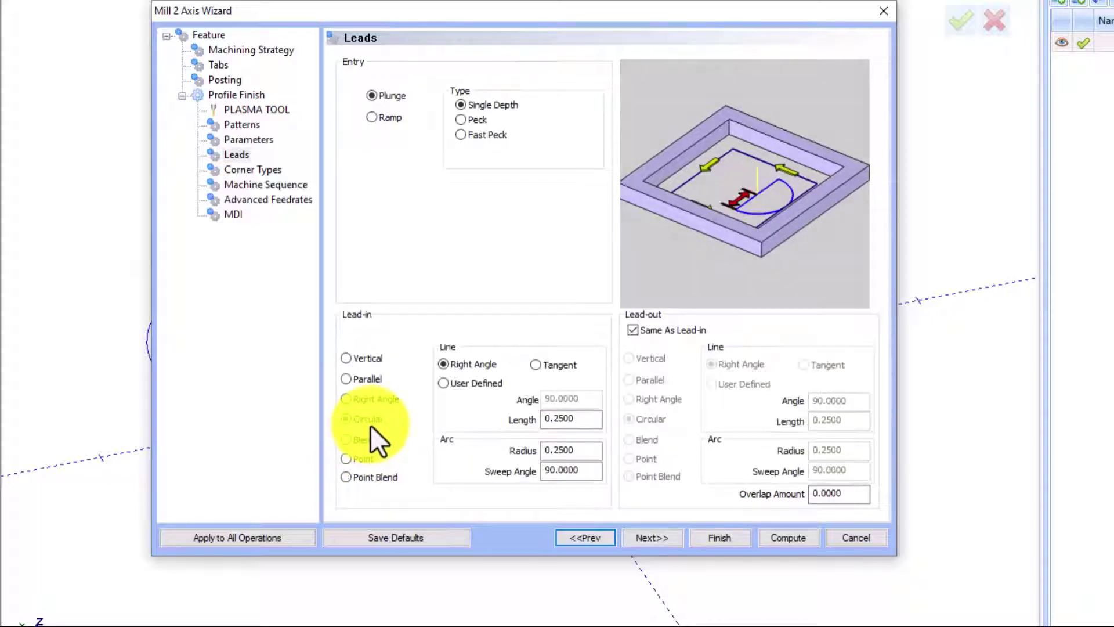
- Apply manual tabs to Chain 1, placing one on the outline's upper-left corner and one on its lower-right corner
{"action": "left_click", "coordinate": [204, 65]}
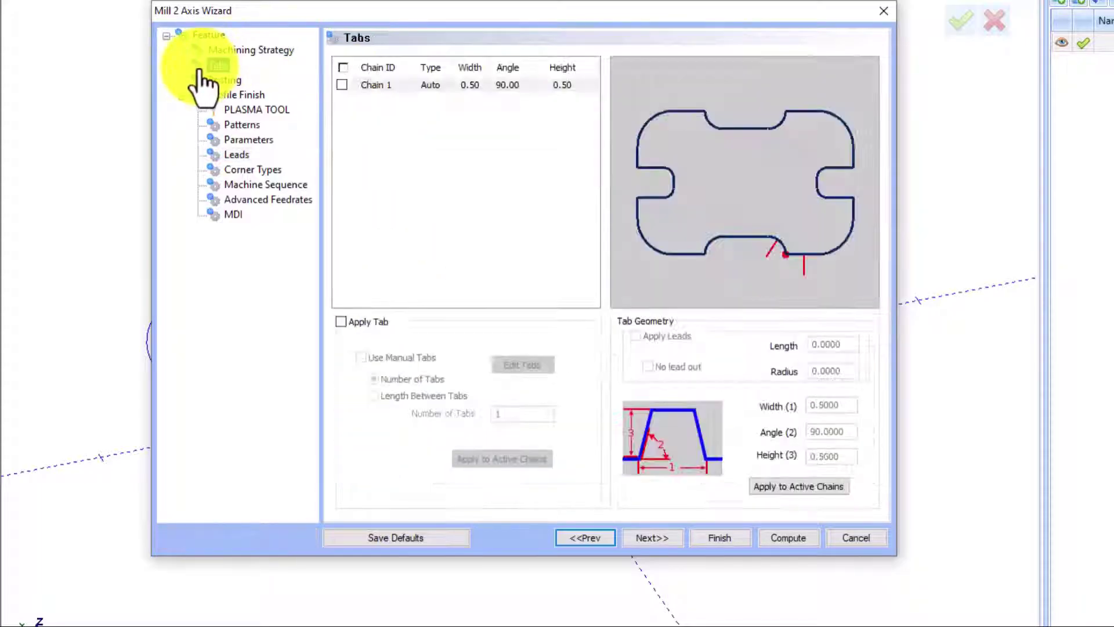
{"action": "left_click", "coordinate": [341, 322]}
{"action": "left_click", "coordinate": [411, 359]}
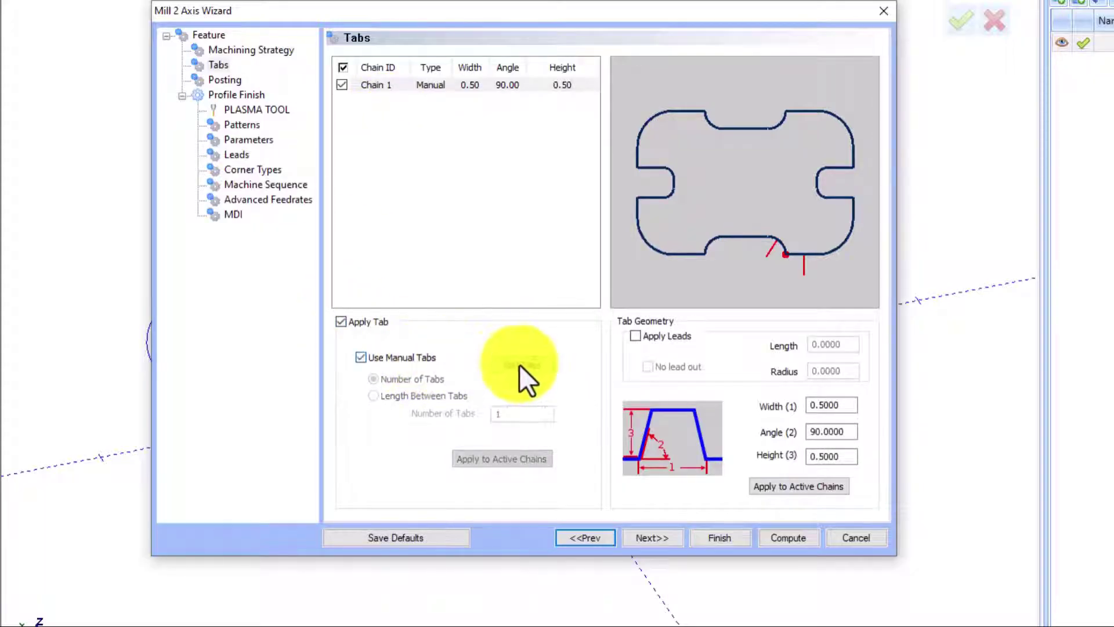
{"action": "left_click", "coordinate": [522, 365]}
{"action": "left_click", "coordinate": [249, 283]}
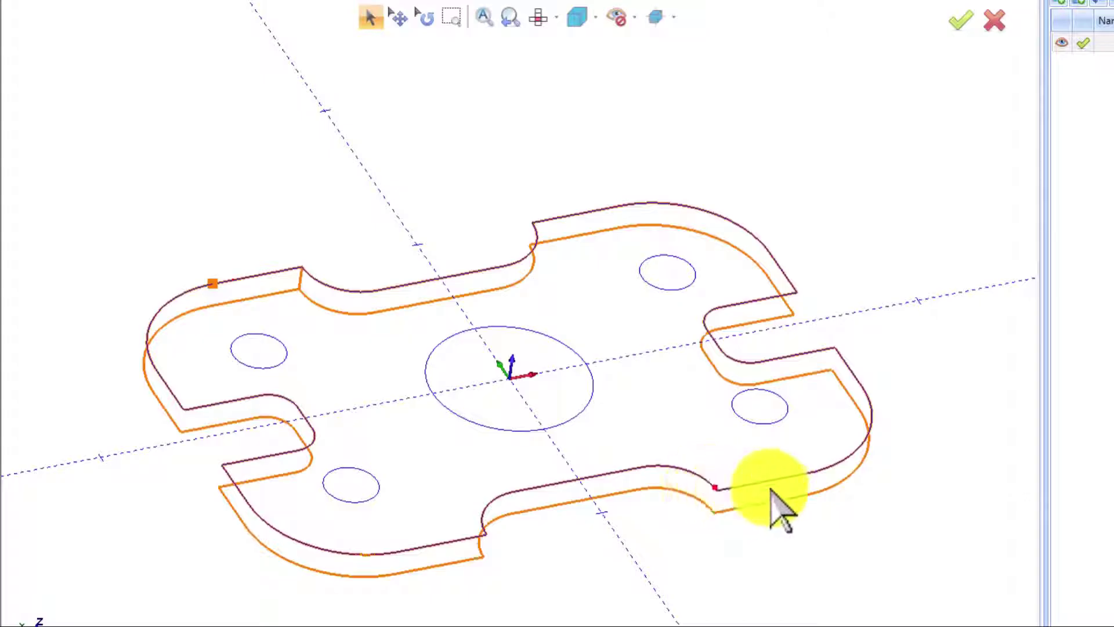
{"action": "left_click", "coordinate": [751, 481]}
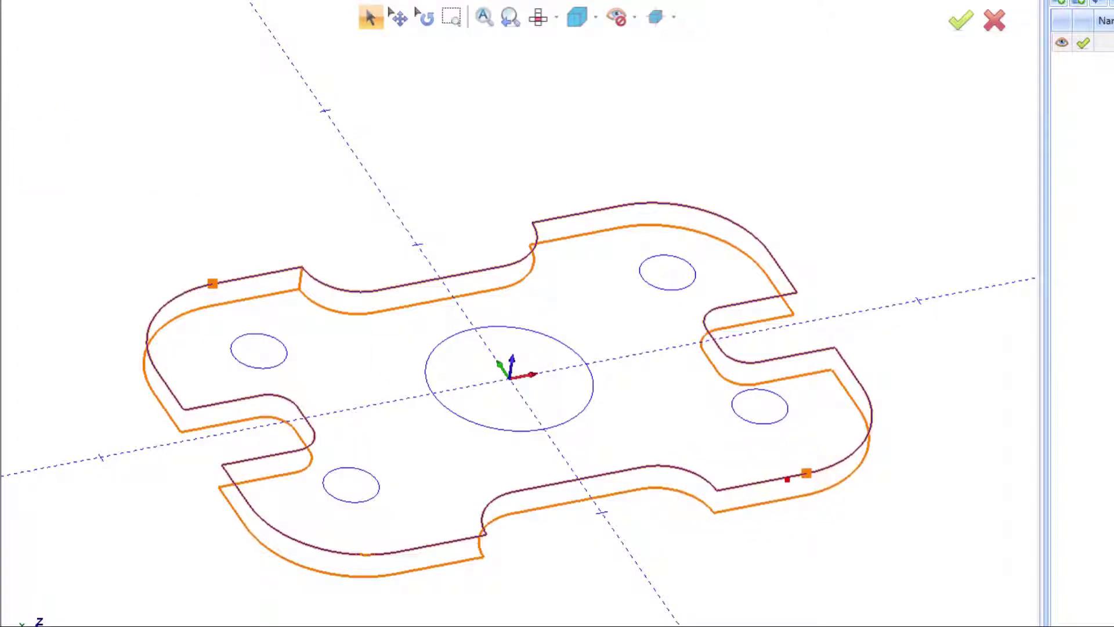
{"action": "key", "text": "Return"}
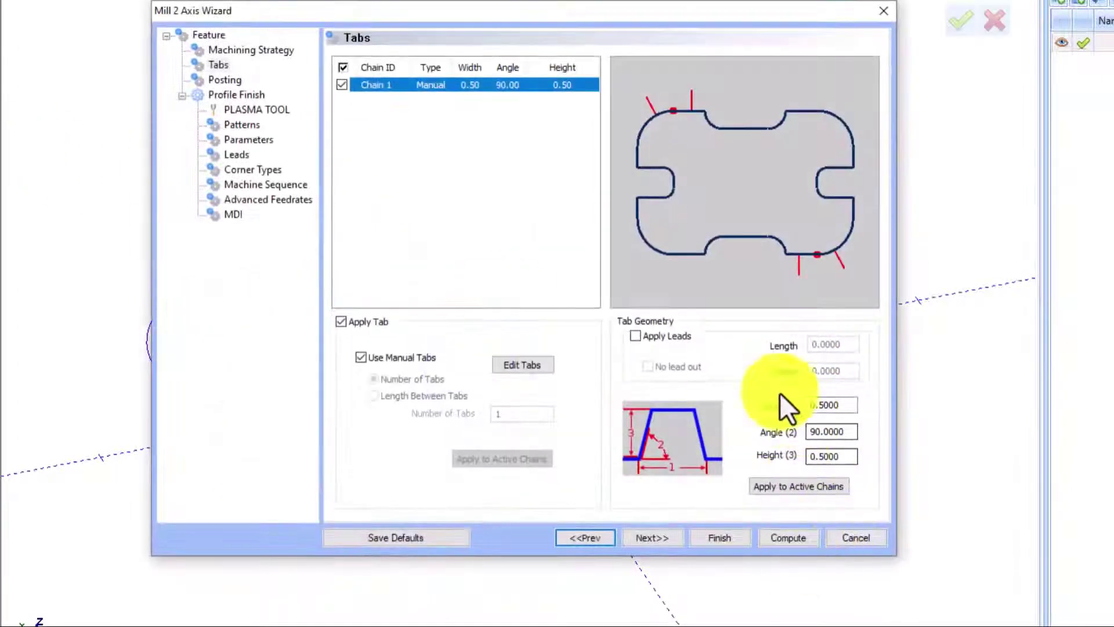
- Apply leads to the tab geometry and compute the profile toolpath
{"action": "left_click", "coordinate": [654, 341]}
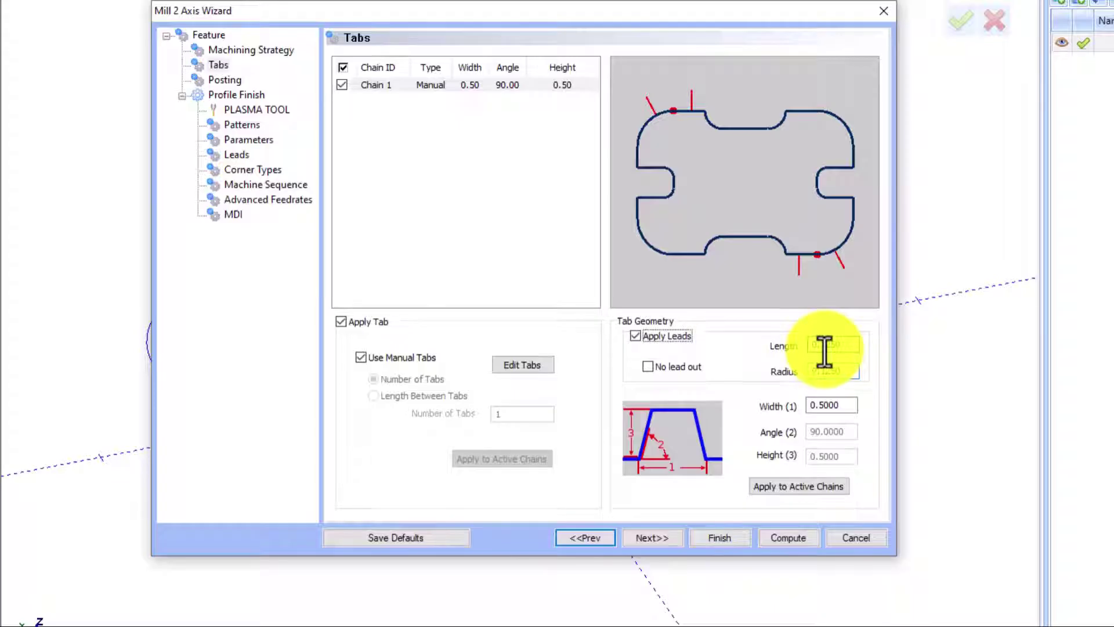
{"action": "left_click", "coordinate": [786, 532]}
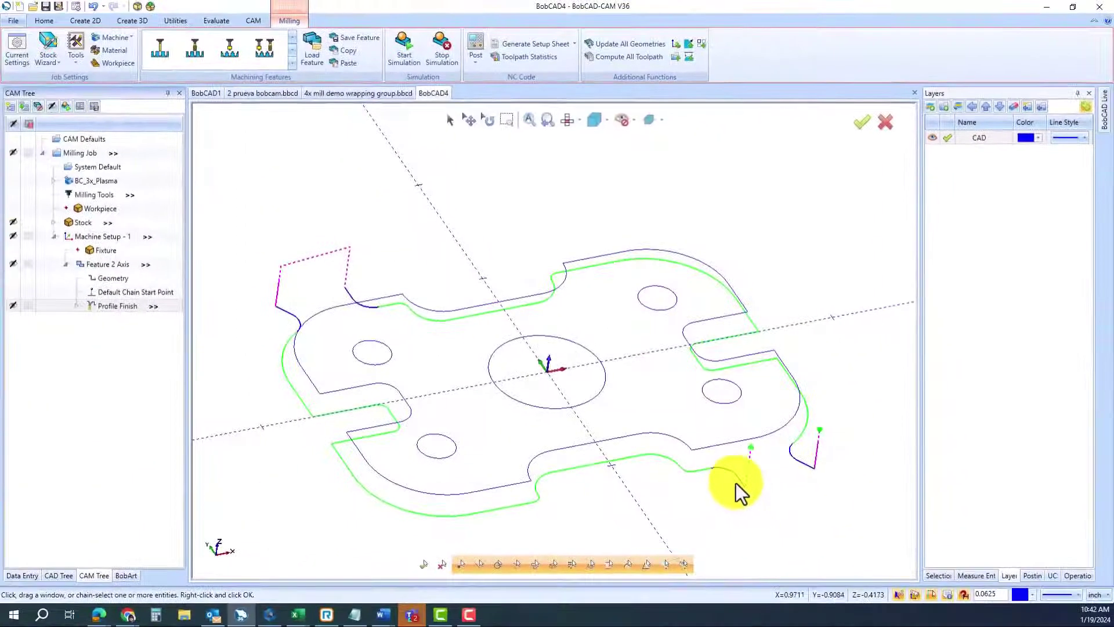
{"action": "middle_click_drag", "start_coordinate": [815, 528], "coordinate": [813, 526]}
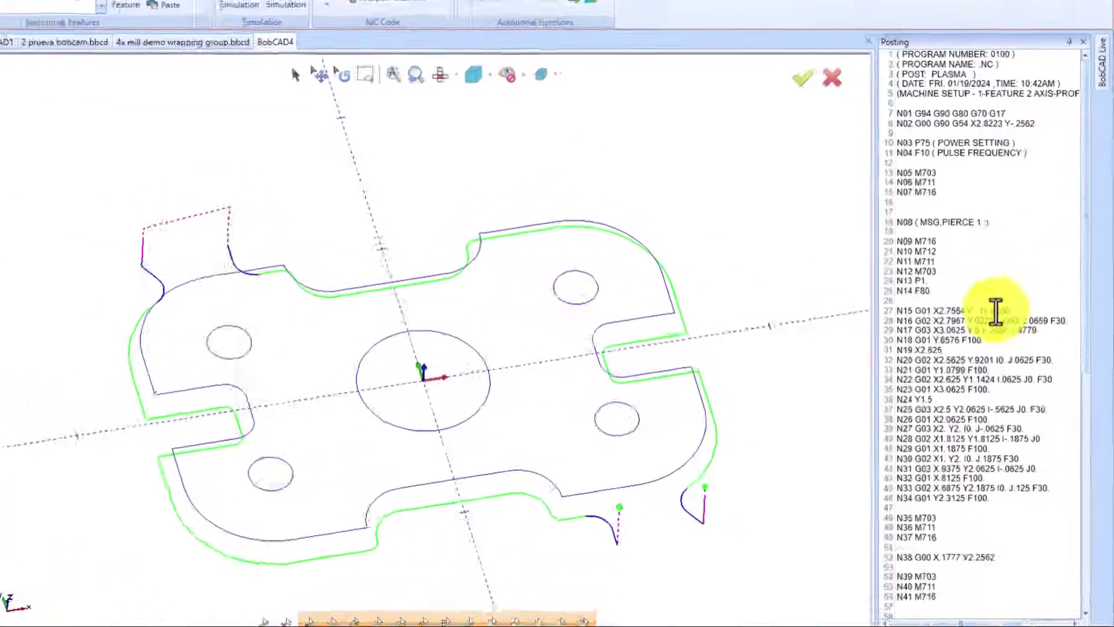
{"action": "scroll", "coordinate": [927, 322], "scroll_direction": "up", "scroll_amount": 11}
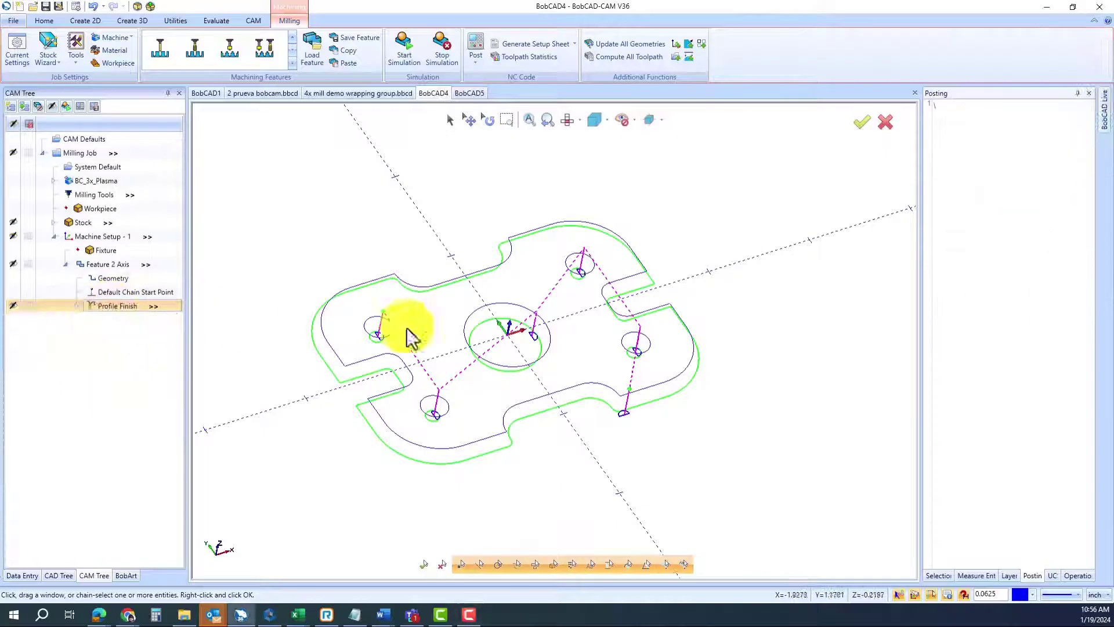
- Add an Array toolpath pattern to Feature 2 Axis with 10 copies spaced 3.5 in X and 10 copies spaced 3.0 in Y
{"action": "middle_click_drag", "start_coordinate": [517, 383], "coordinate": [509, 313]}
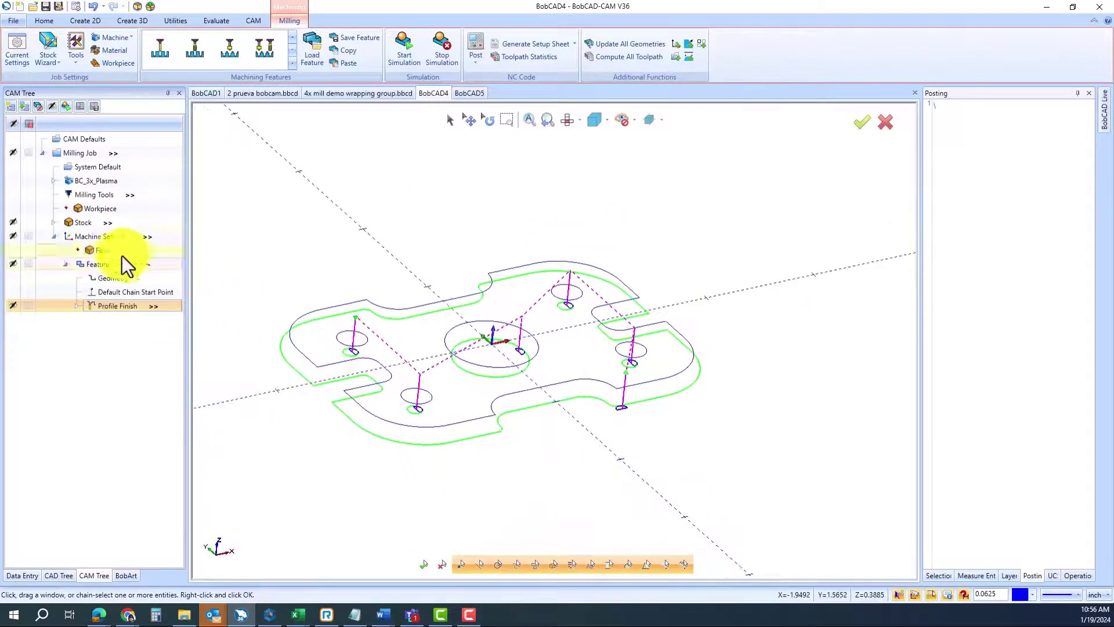
{"action": "right_click", "coordinate": [96, 263]}
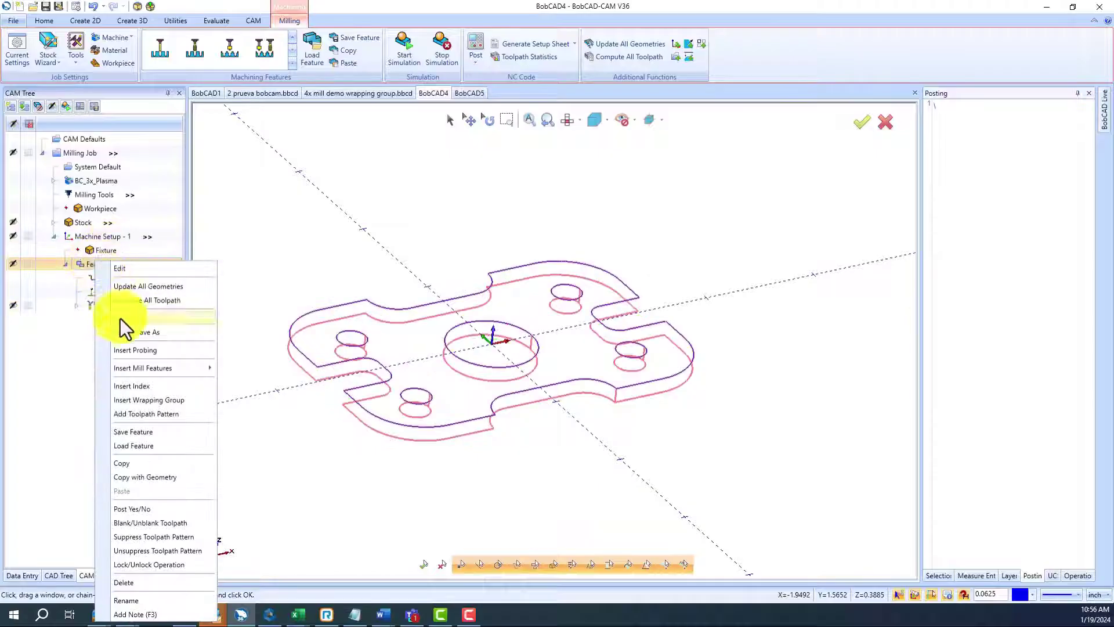
{"action": "left_click", "coordinate": [149, 416]}
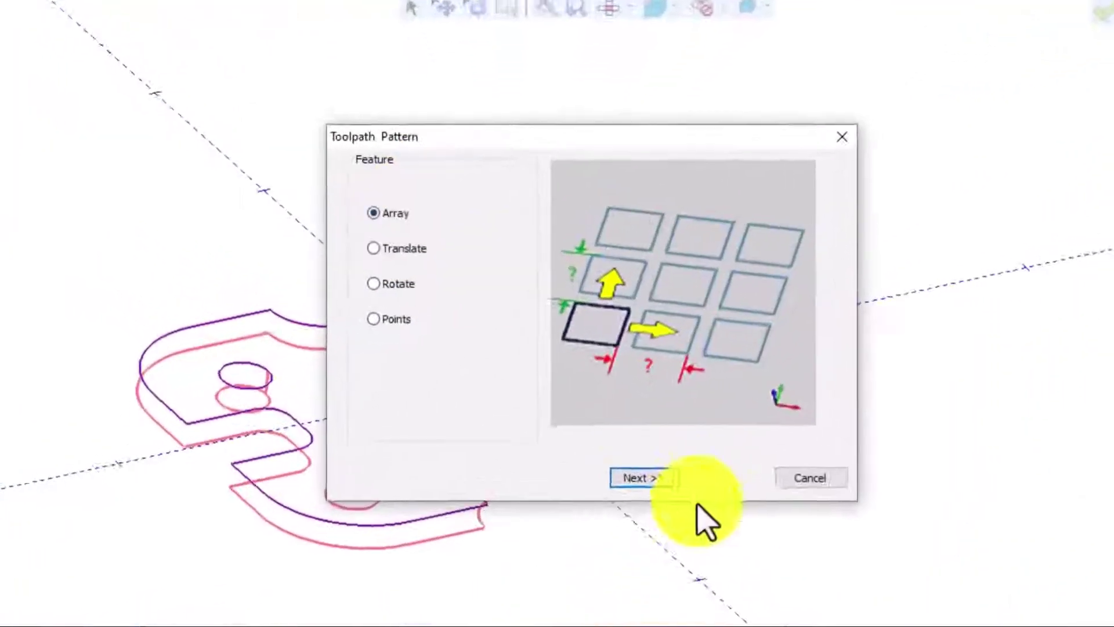
{"action": "left_click", "coordinate": [647, 479]}
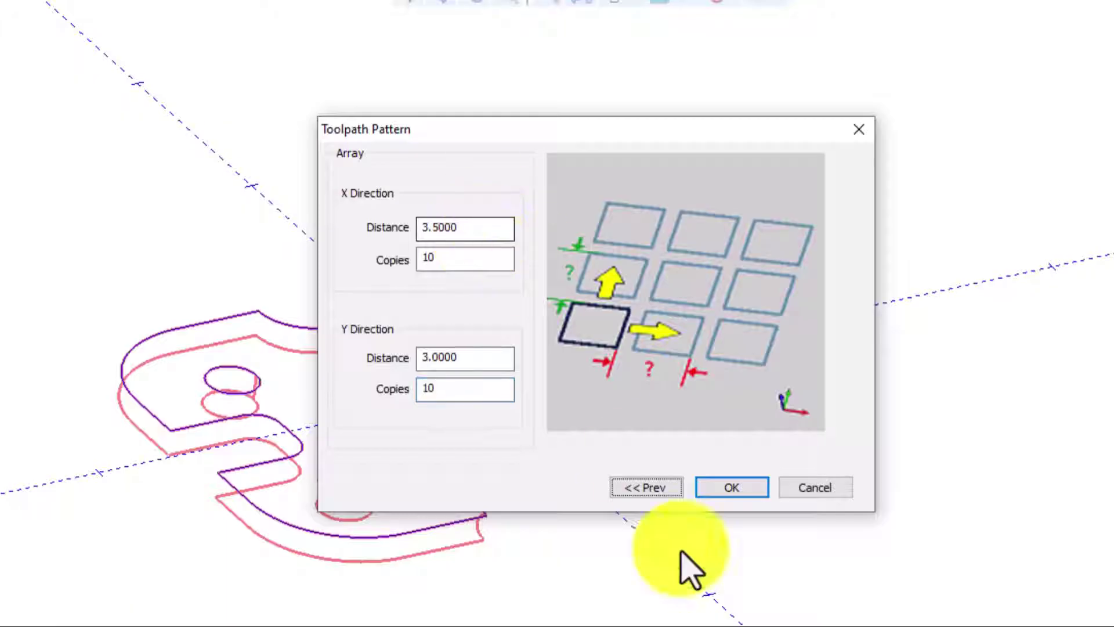
{"action": "left_click", "coordinate": [731, 488]}
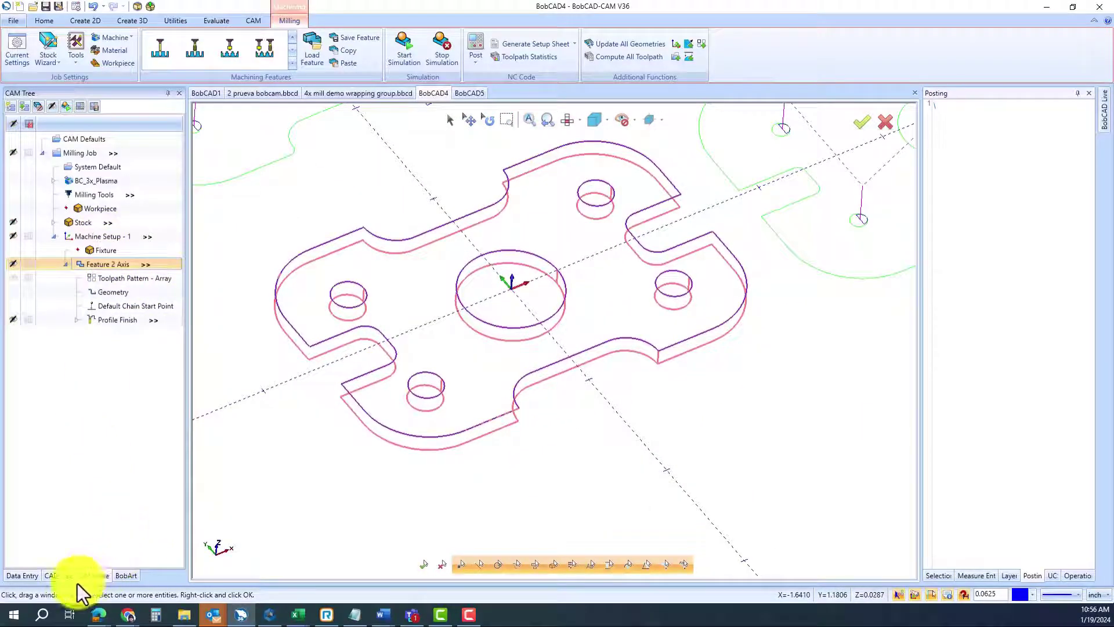
- Edit the 5 Hole Flange shape, enlarging dimension 4 so the four corner holes are about twice their diameter
{"action": "left_click", "coordinate": [54, 577]}
{"action": "double_click", "coordinate": [57, 147]}
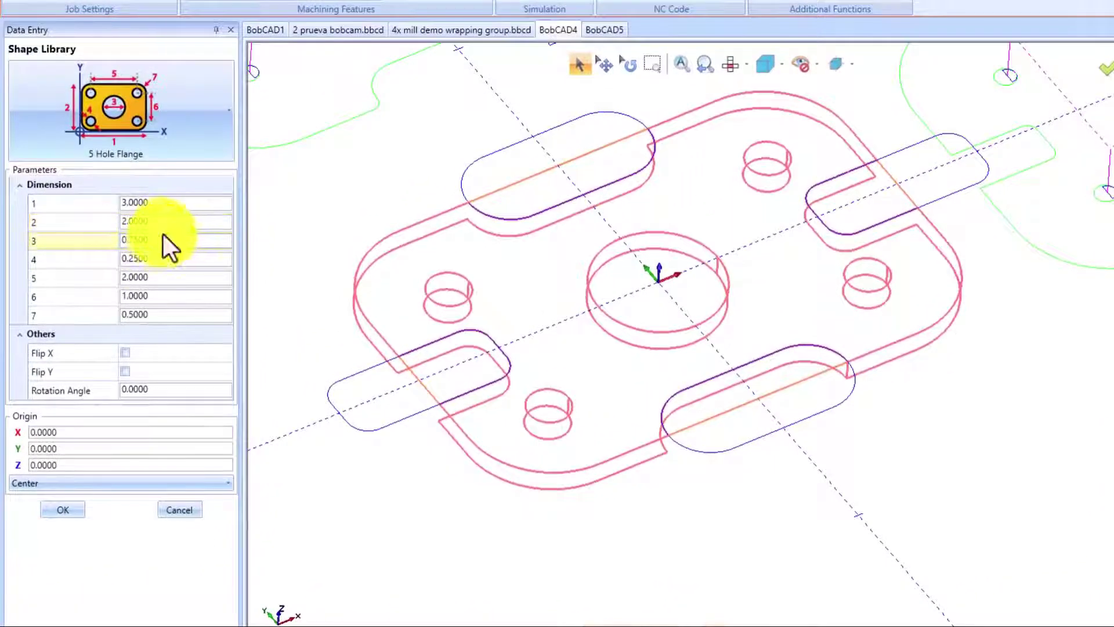
{"action": "left_click", "coordinate": [125, 254]}
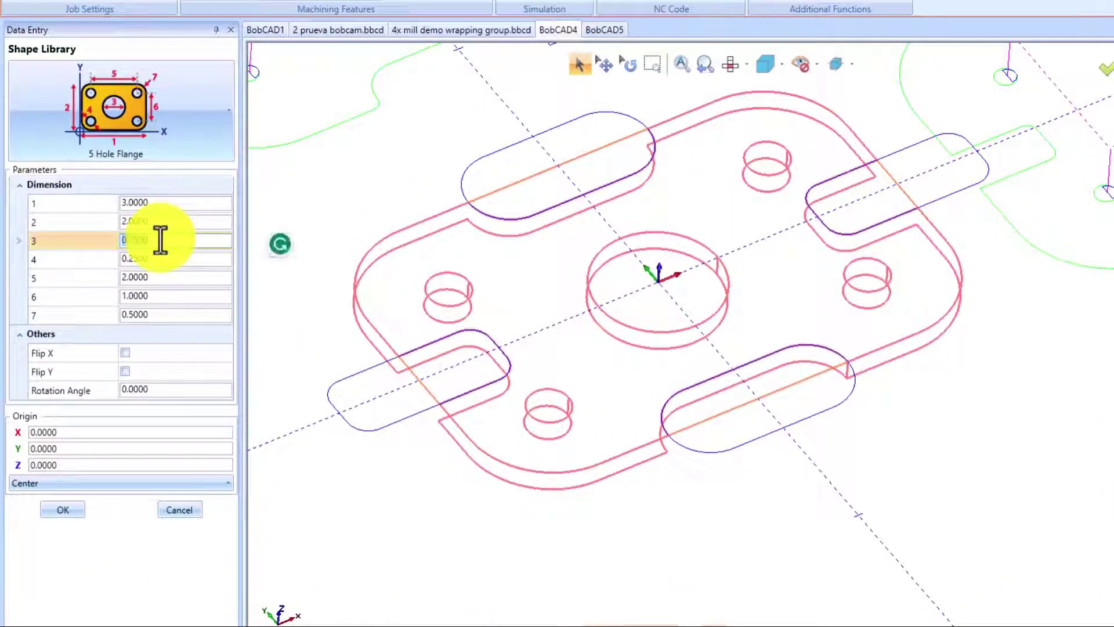
{"action": "left_click", "coordinate": [161, 259]}
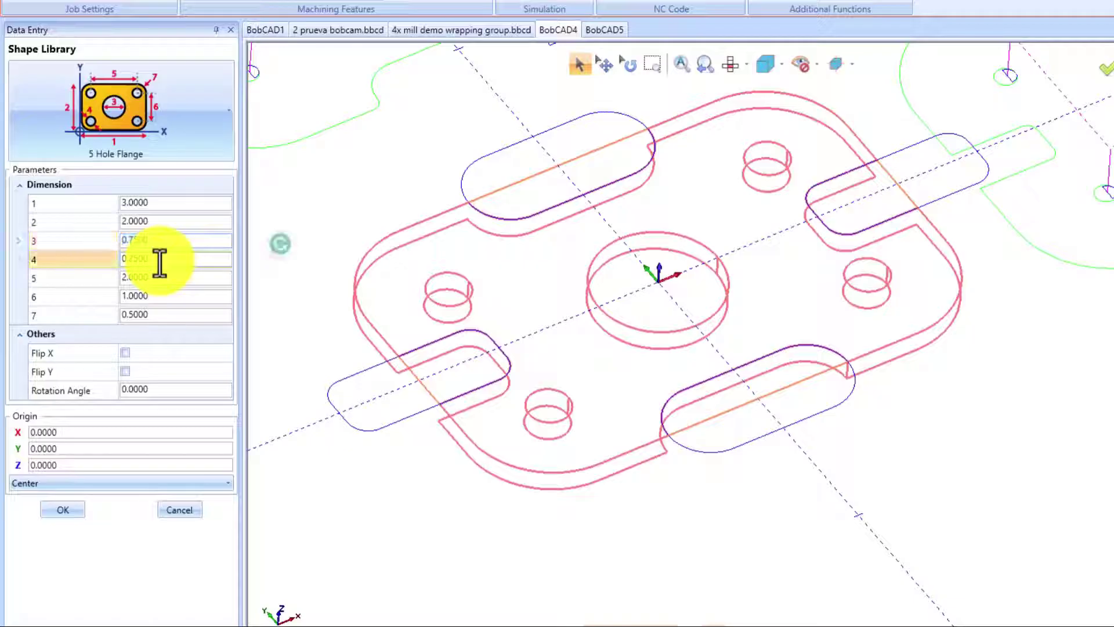
{"action": "type", "text": ".25"}
{"action": "key", "text": "Tab"}
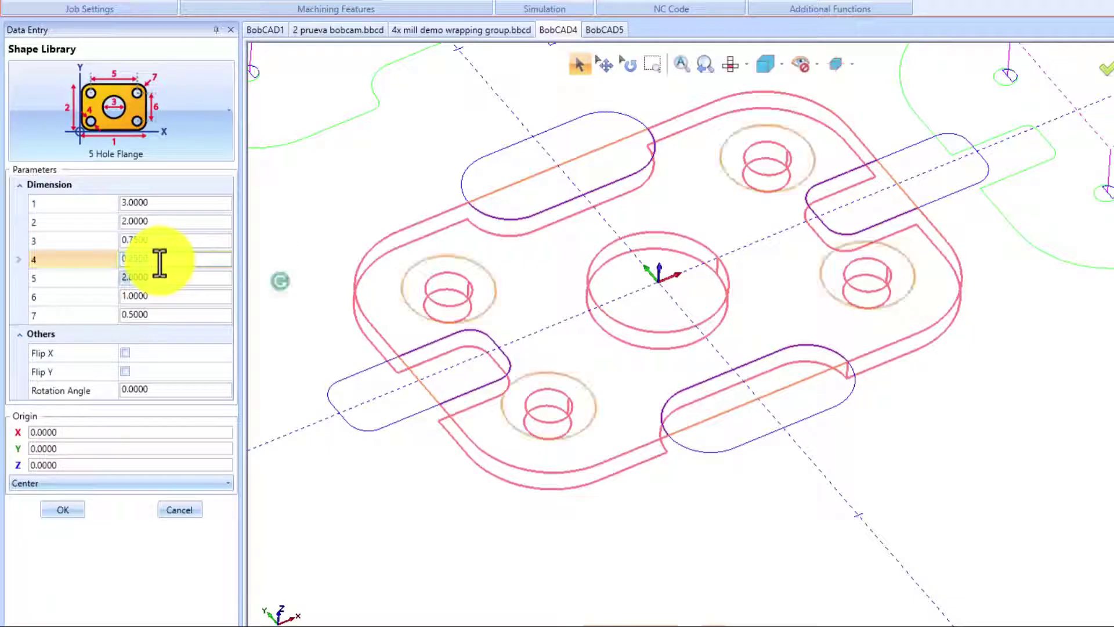
{"action": "left_click", "coordinate": [64, 510]}
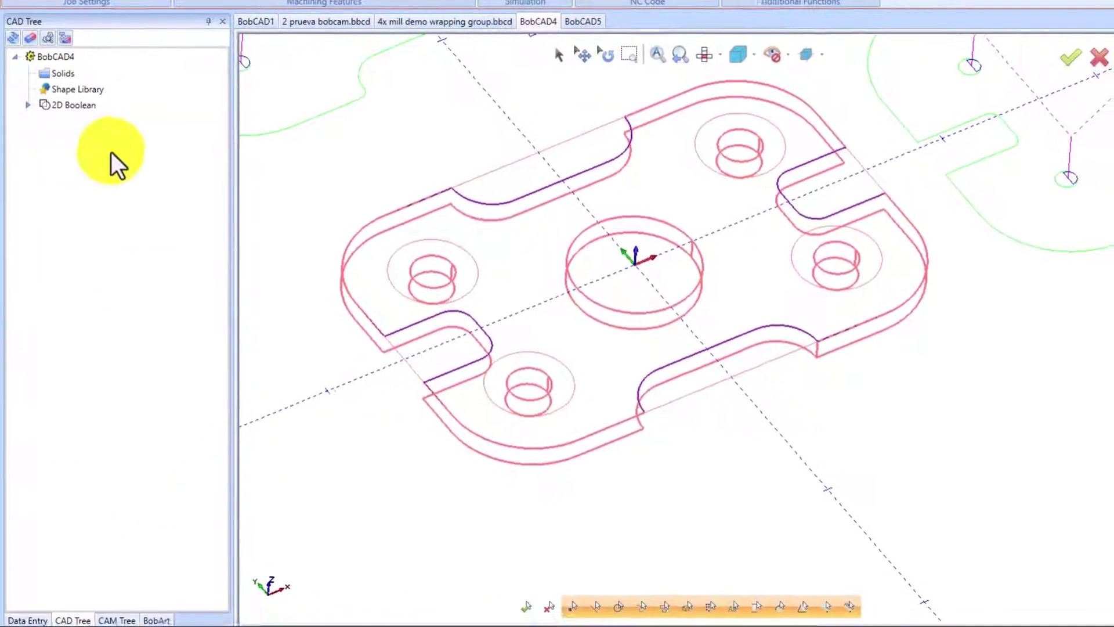
- Update the geometry of Feature 2 Axis and recompute its Profile Finish toolpath for the edited flange
{"action": "left_click", "coordinate": [116, 620]}
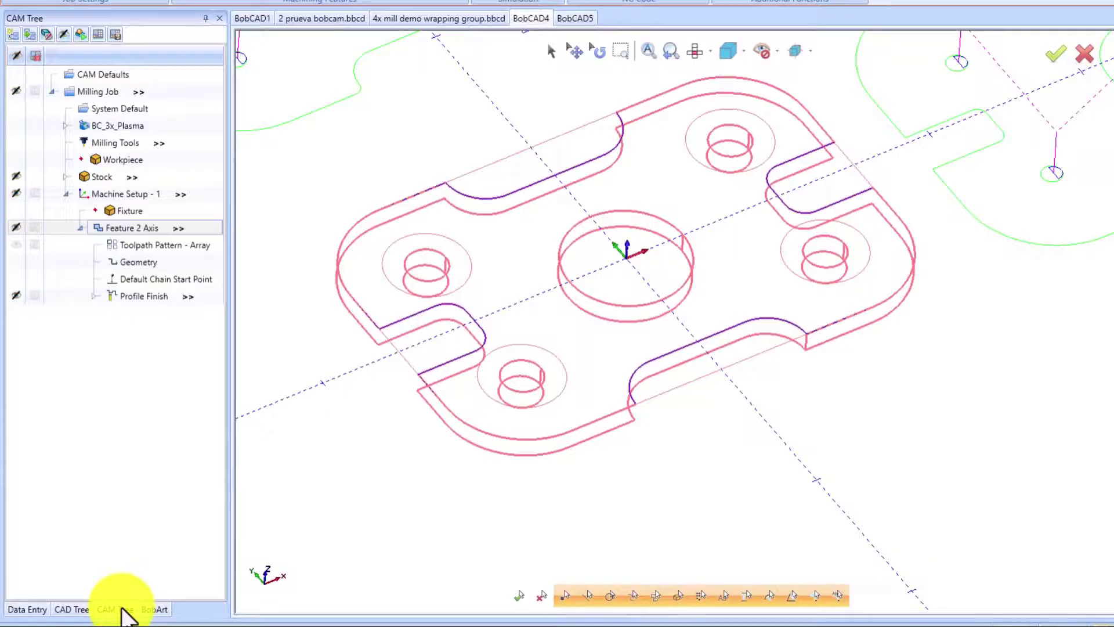
{"action": "right_click", "coordinate": [140, 229]}
{"action": "left_click", "coordinate": [182, 263]}
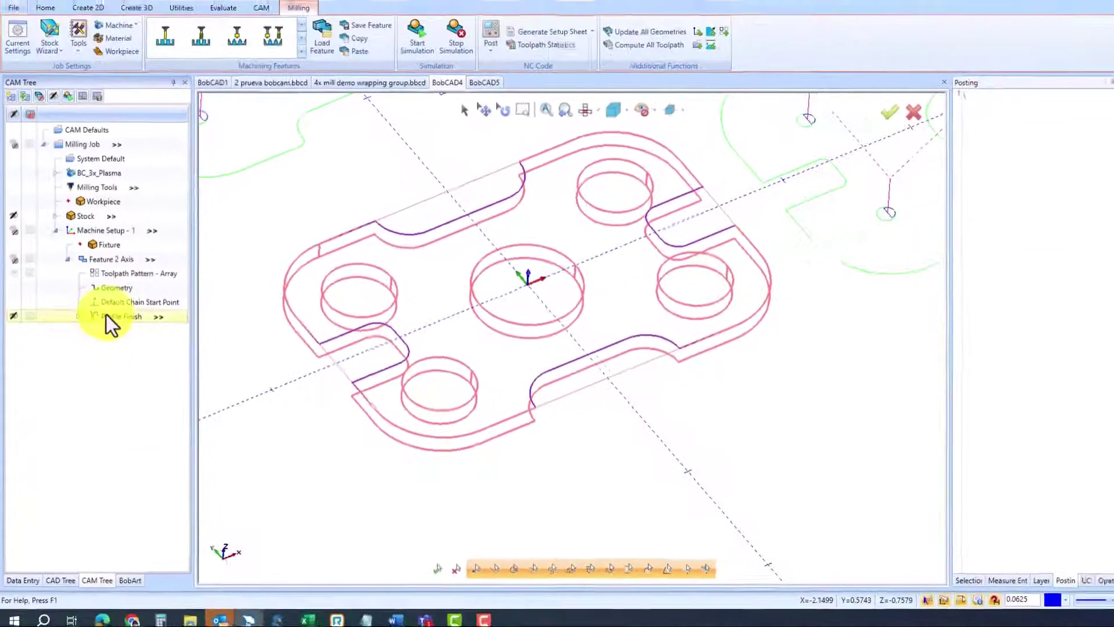
{"action": "right_click", "coordinate": [128, 297]}
{"action": "left_click", "coordinate": [170, 322]}
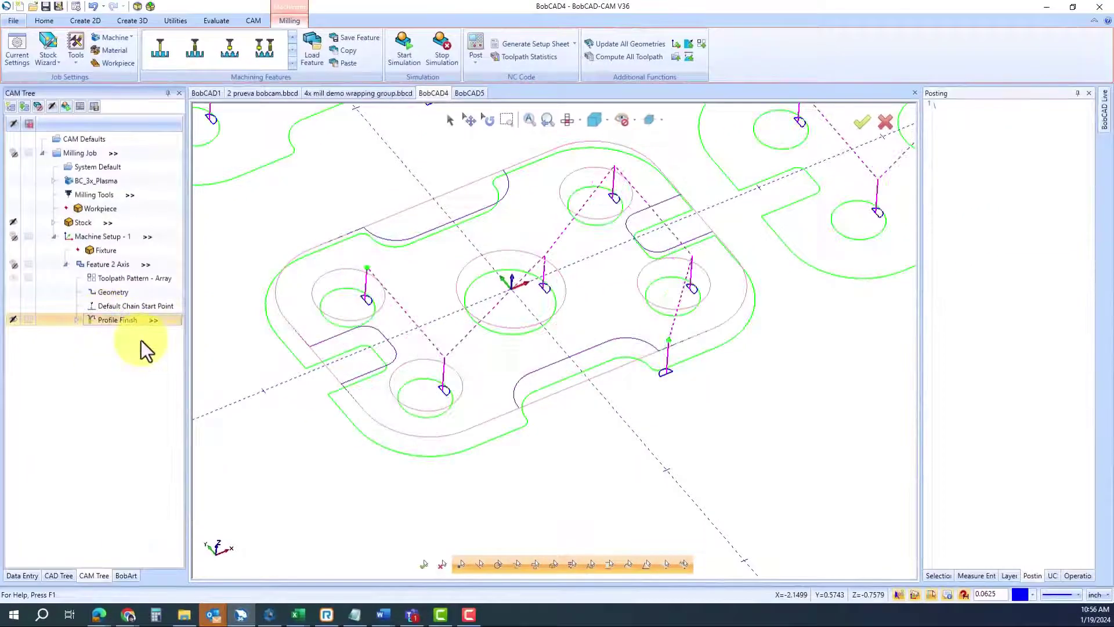
- Post the NC code for the arrayed plasma job and review the posted program
{"action": "scroll", "coordinate": [191, 336], "scroll_direction": "down", "scroll_amount": 10}
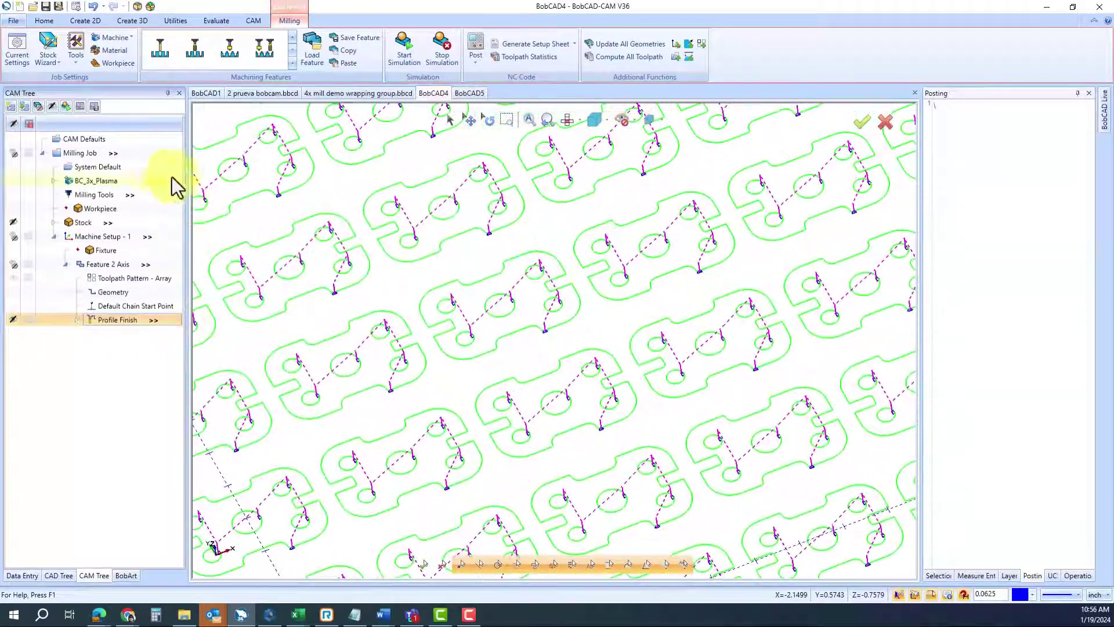
{"action": "left_click", "coordinate": [80, 106]}
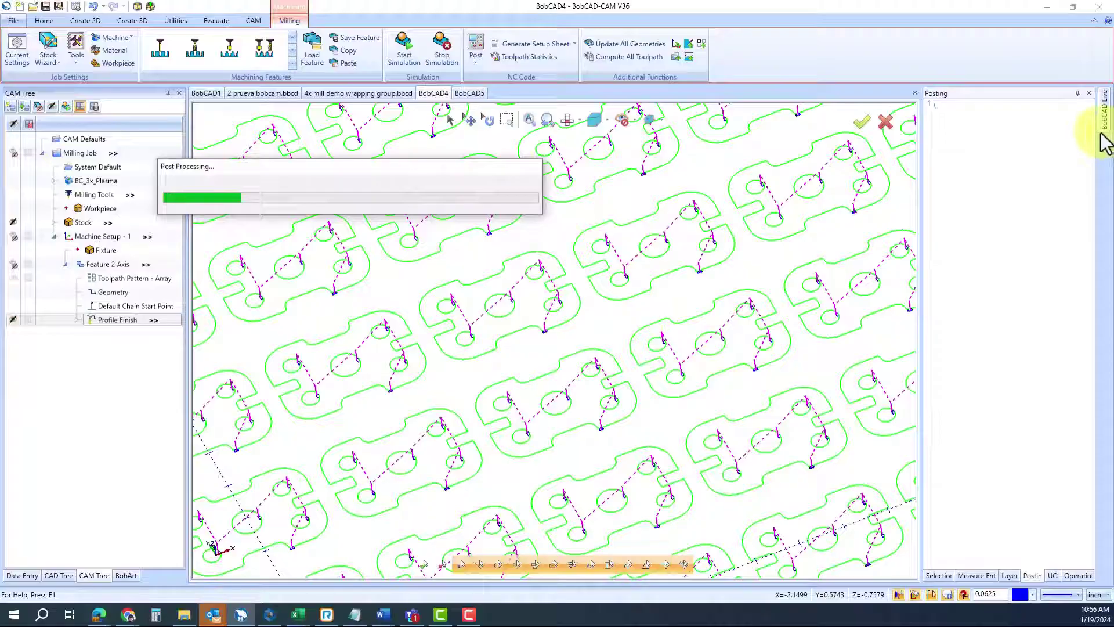
{"action": "left_click_drag", "start_coordinate": [1093, 113], "coordinate": [1039, 509]}
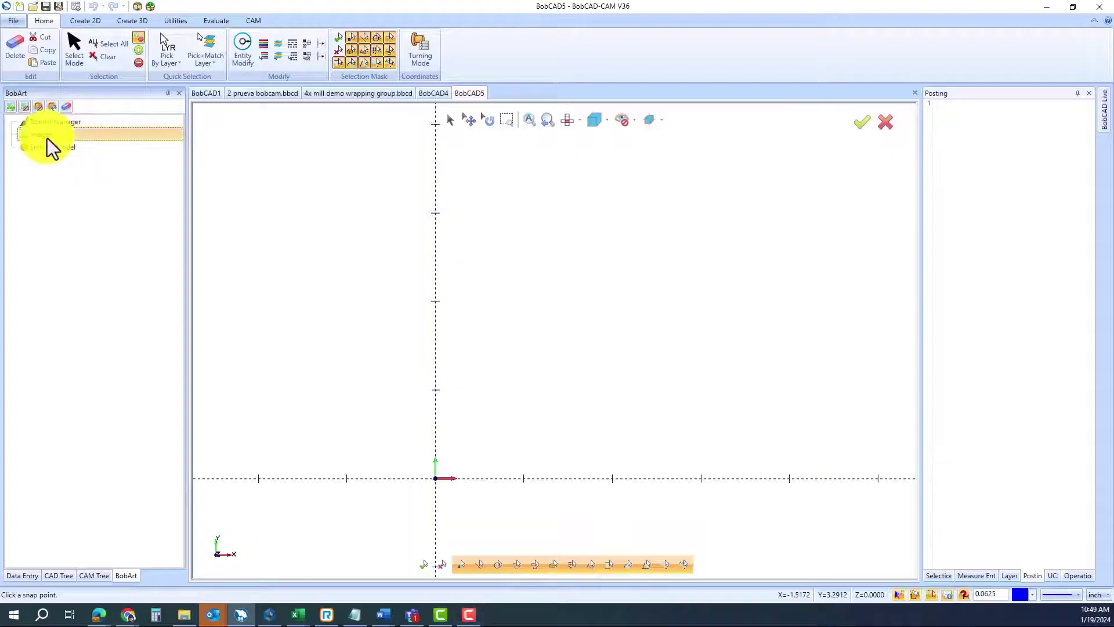
- Load the aa-logo-dakar-blanco-y-negro image from the Arte folder into the BobCAD5 document, browsing the files as large thumbnails
{"action": "double_click", "coordinate": [47, 138]}
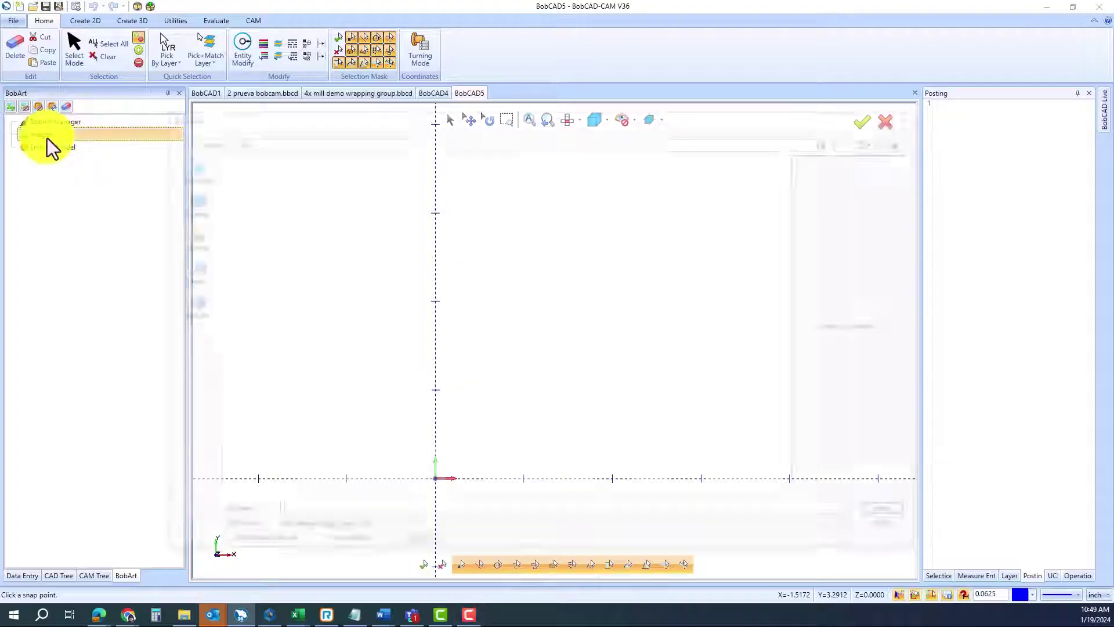
{"action": "left_click", "coordinate": [875, 139]}
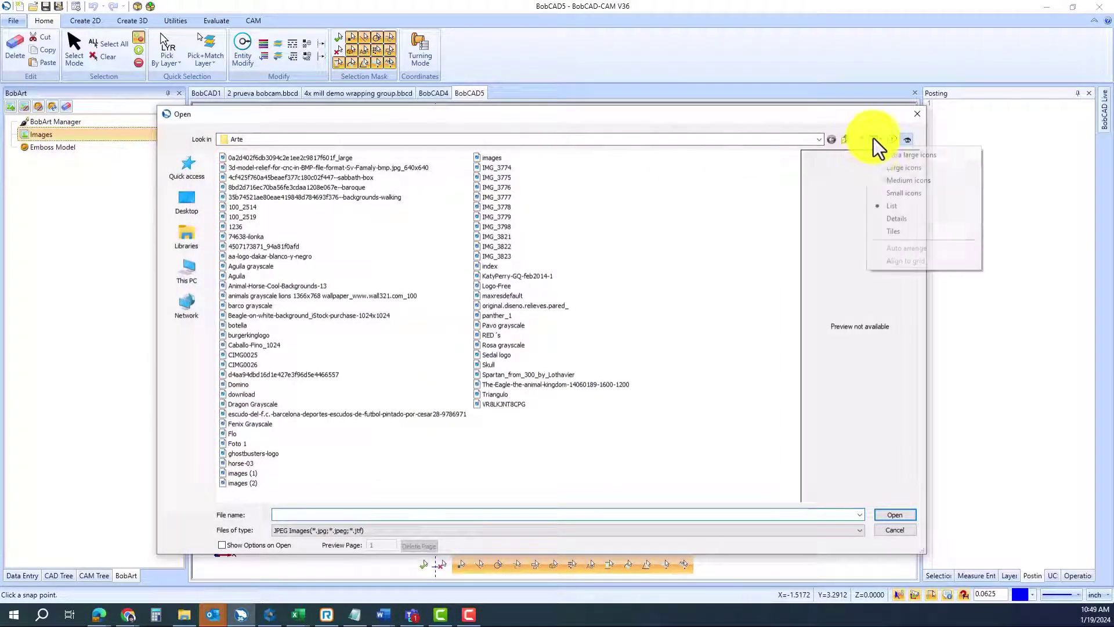
{"action": "left_click", "coordinate": [893, 173]}
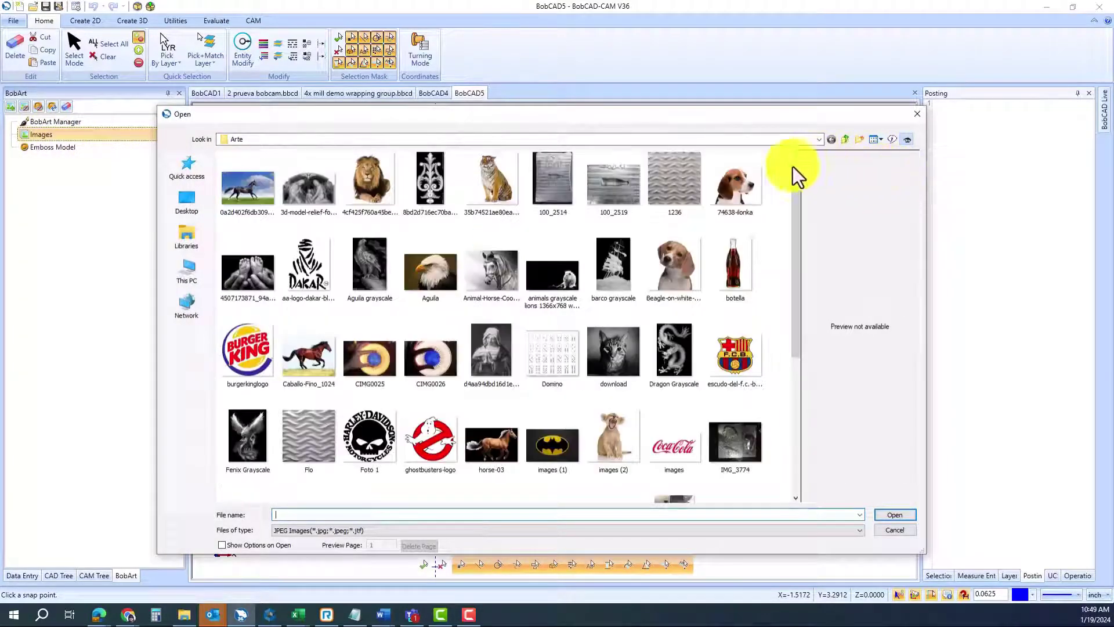
{"action": "scroll", "coordinate": [489, 287], "scroll_direction": "down", "scroll_amount": 3}
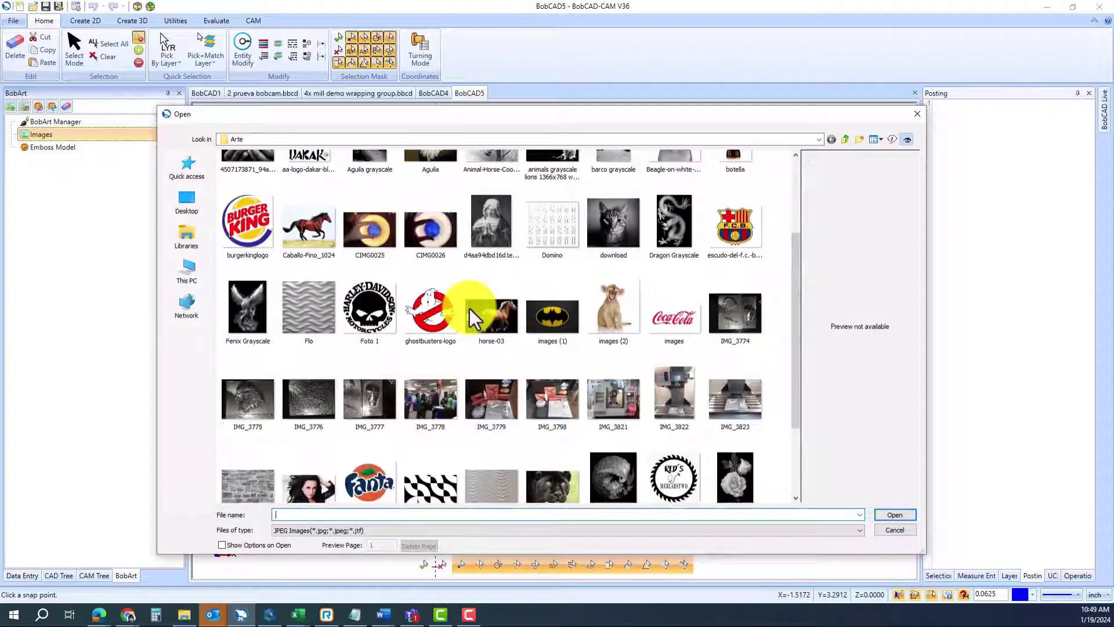
{"action": "scroll", "coordinate": [469, 308], "scroll_direction": "up", "scroll_amount": 3}
{"action": "left_click", "coordinate": [325, 284]}
{"action": "double_click", "coordinate": [325, 284]}
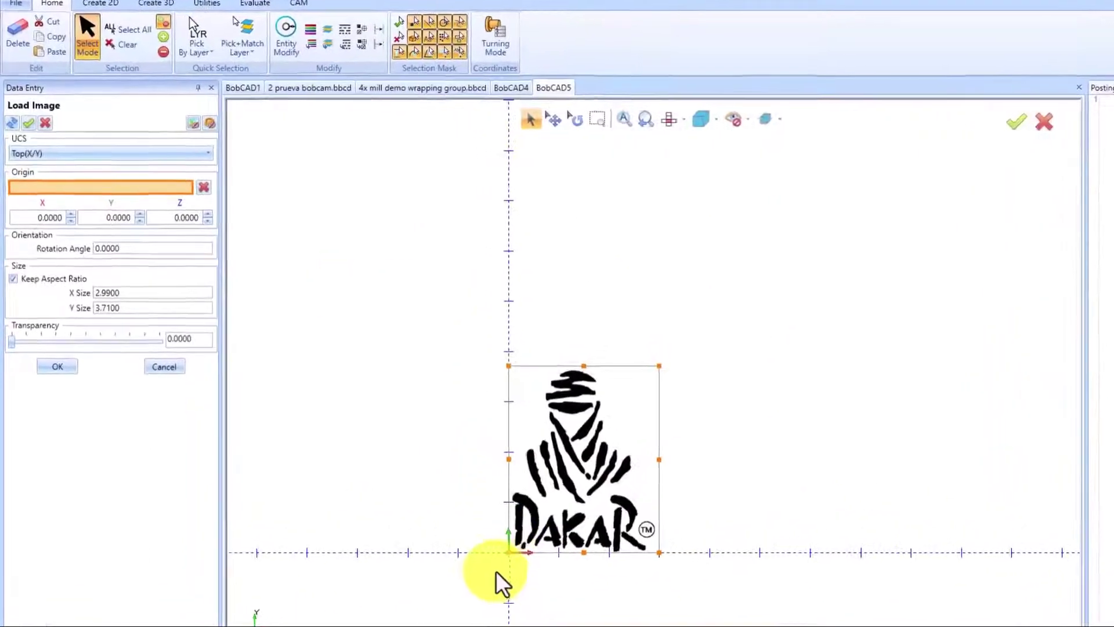
- Enlarge the logo image from its origin corner to about 5.77 by 7.16 and set its transparency to about 0.5
{"action": "scroll", "coordinate": [496, 572], "scroll_direction": "up", "scroll_amount": 4}
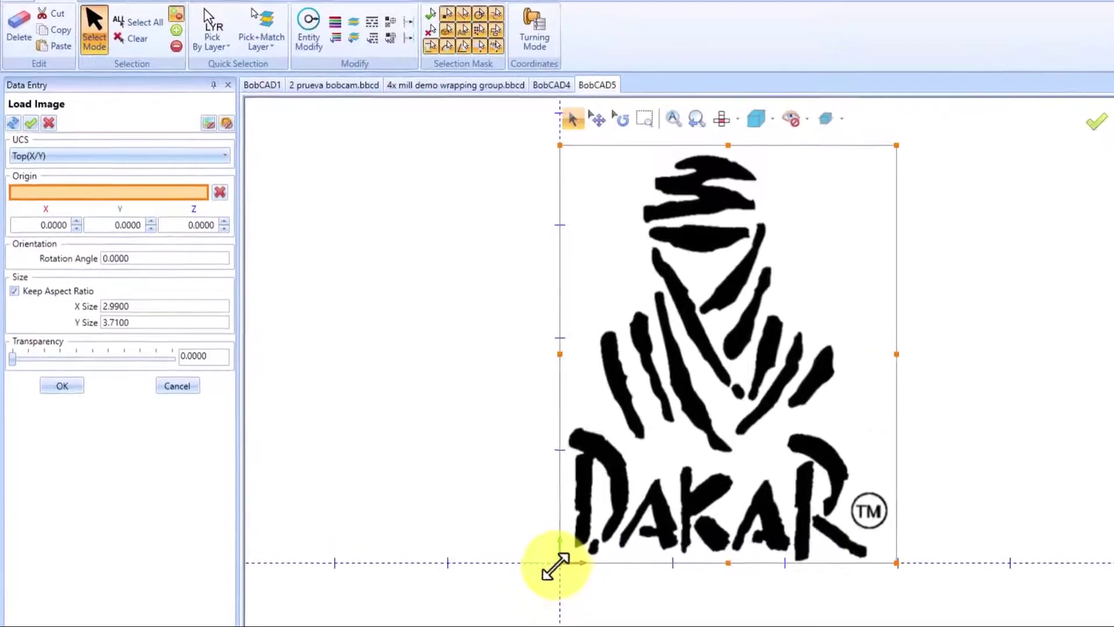
{"action": "left_click_drag", "start_coordinate": [518, 533], "coordinate": [344, 584]}
{"action": "left_click_drag", "start_coordinate": [384, 624], "coordinate": [251, 626]}
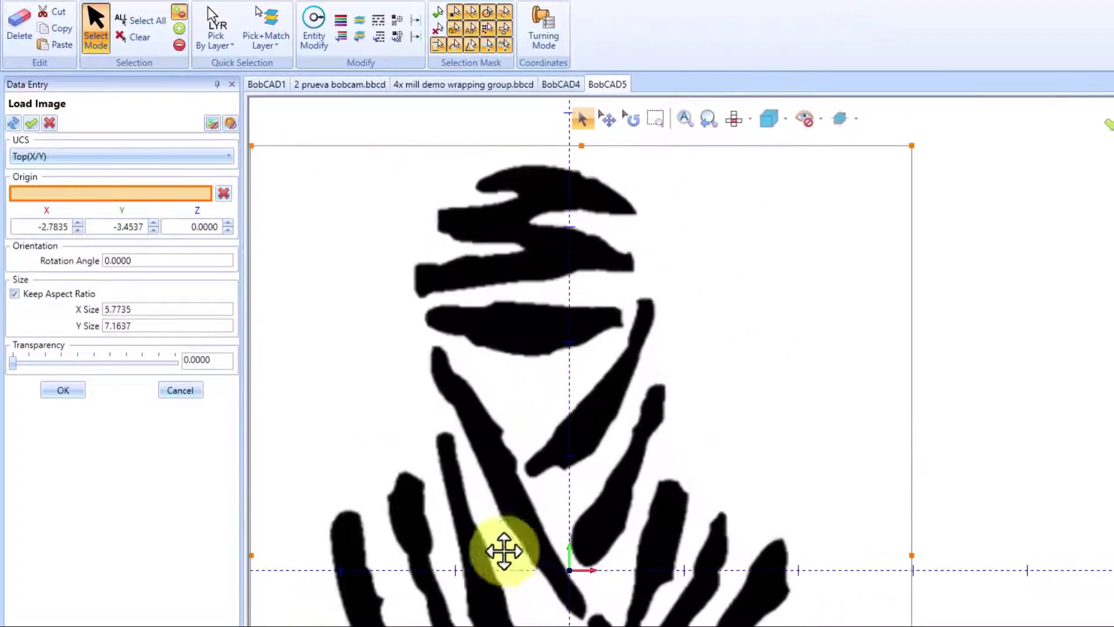
{"action": "scroll", "coordinate": [505, 552], "scroll_direction": "down", "scroll_amount": 8}
{"action": "scroll", "coordinate": [477, 624], "scroll_direction": "up", "scroll_amount": 4}
{"action": "scroll", "coordinate": [429, 586], "scroll_direction": "up", "scroll_amount": 2}
{"action": "scroll", "coordinate": [406, 523], "scroll_direction": "down", "scroll_amount": 2}
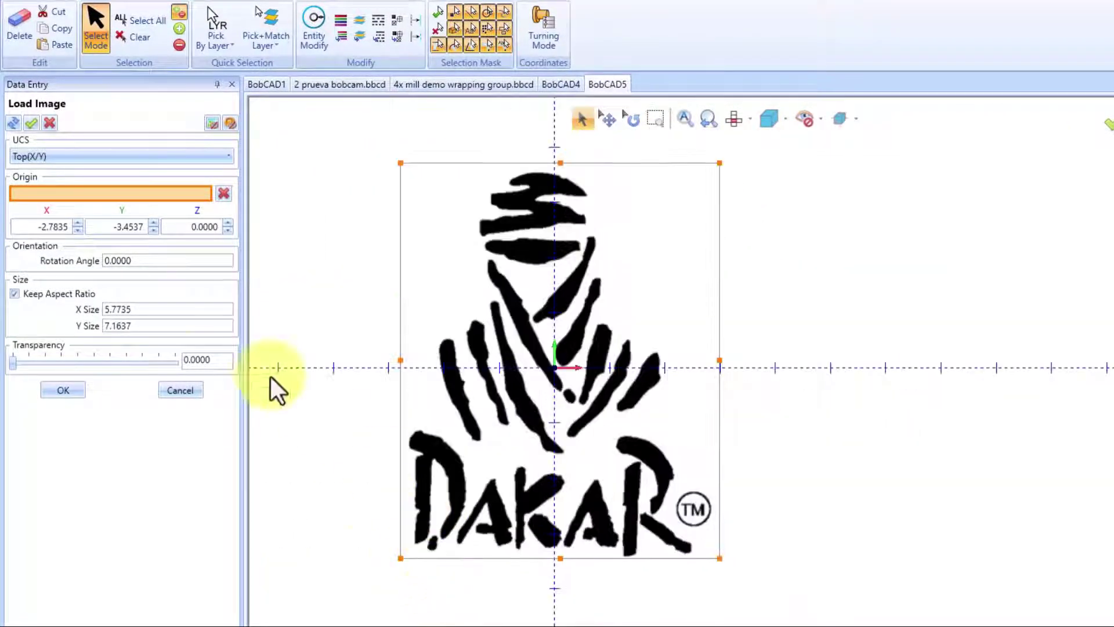
{"action": "left_click_drag", "start_coordinate": [13, 360], "coordinate": [95, 365]}
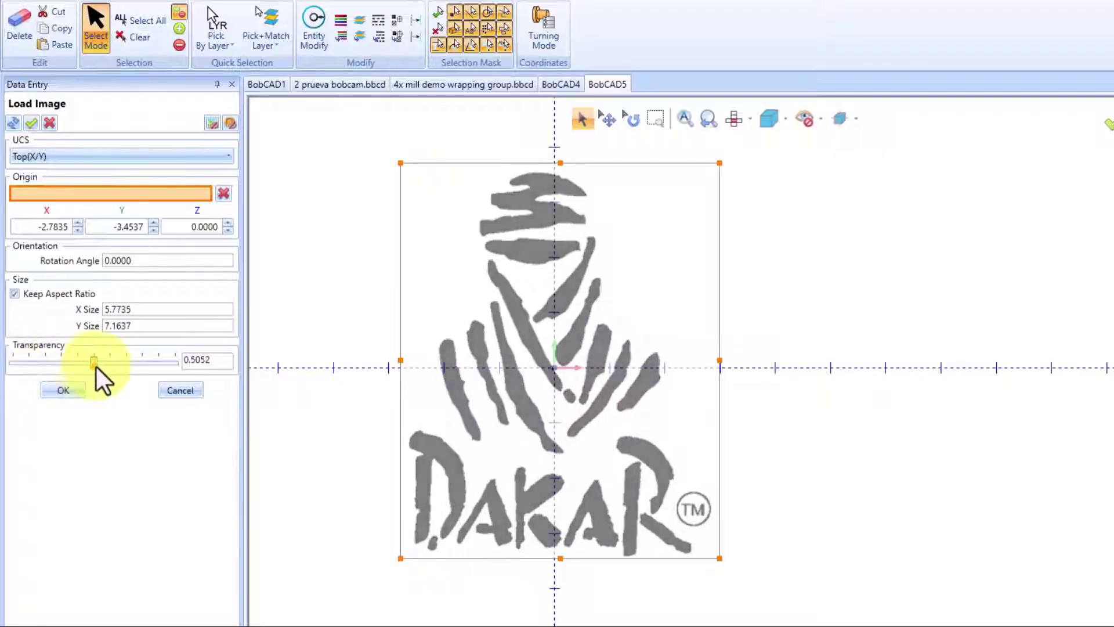
{"action": "left_click", "coordinate": [75, 393]}
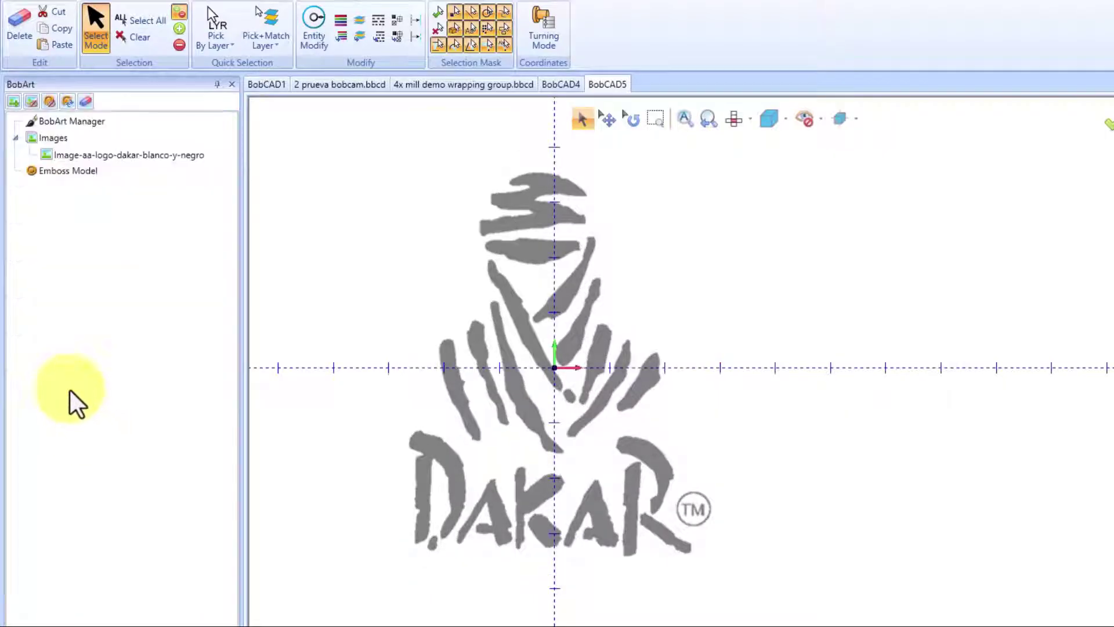
- Vectorize the logo image with the 2-Level (Black/White) strategy, applying a threshold value of 170
{"action": "left_click", "coordinate": [82, 156]}
{"action": "right_click", "coordinate": [83, 155]}
{"action": "left_click", "coordinate": [132, 184]}
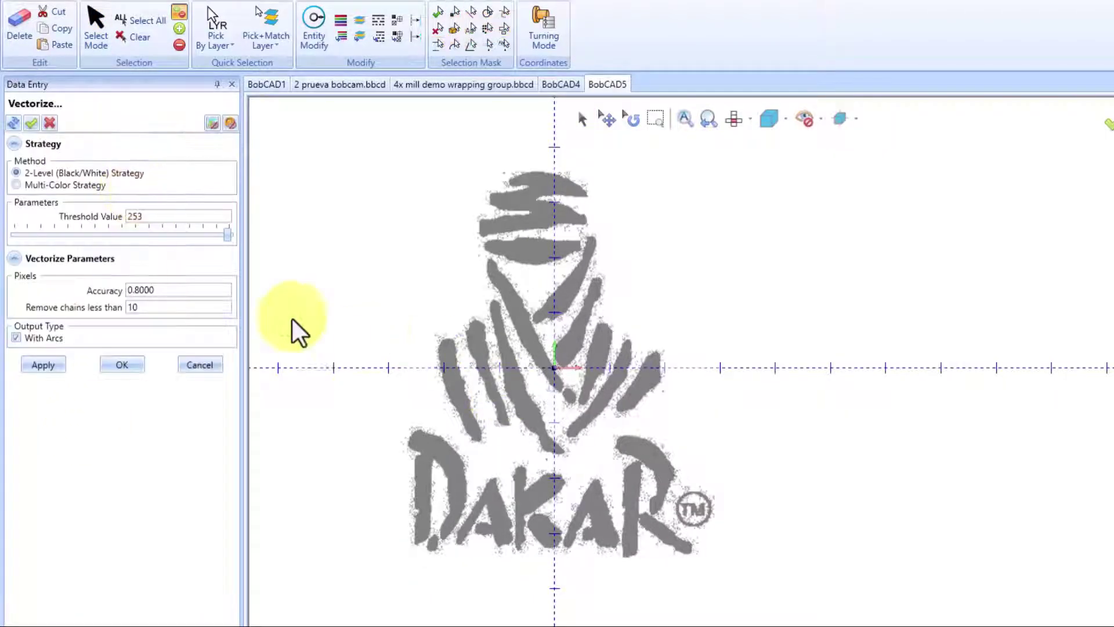
{"action": "scroll", "coordinate": [430, 388], "scroll_direction": "up", "scroll_amount": 2}
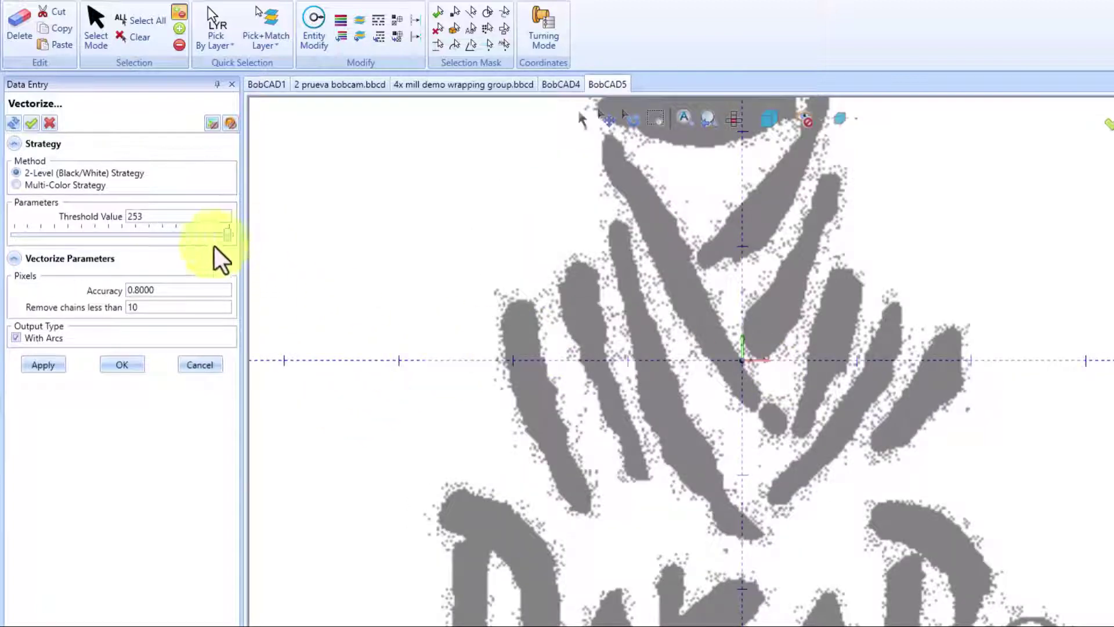
{"action": "left_click_drag", "start_coordinate": [220, 234], "coordinate": [157, 235]}
{"action": "left_click", "coordinate": [46, 365]}
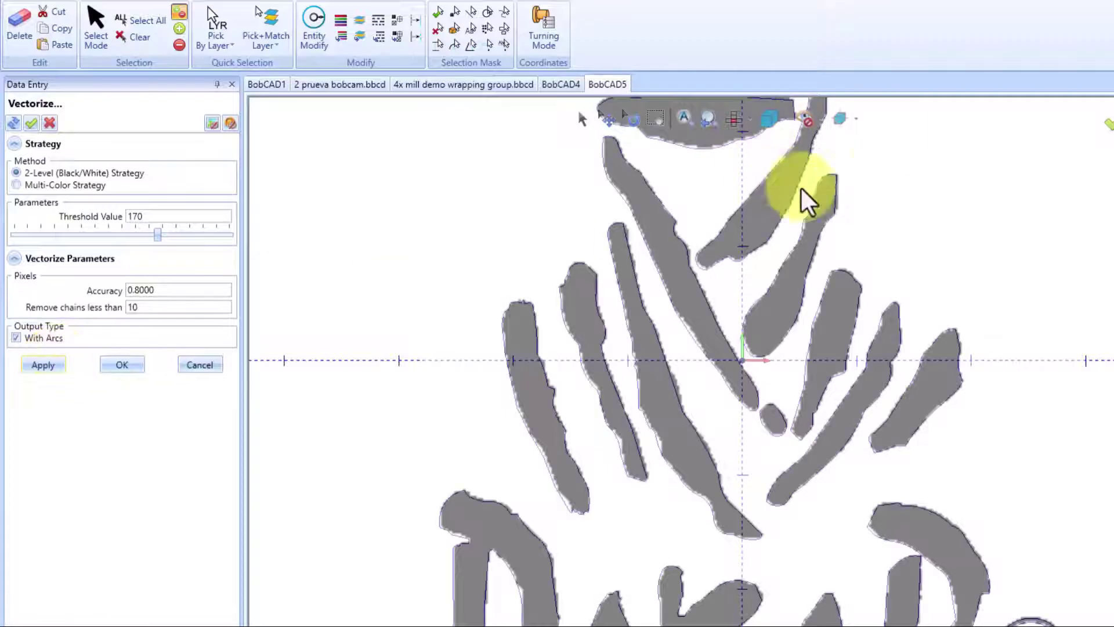
- Set the vectorization accuracy to 1.25 and the threshold to 154, and accept the traced outlines
{"action": "scroll", "coordinate": [824, 215], "scroll_direction": "up", "scroll_amount": 1}
{"action": "scroll", "coordinate": [678, 308], "scroll_direction": "up", "scroll_amount": 1}
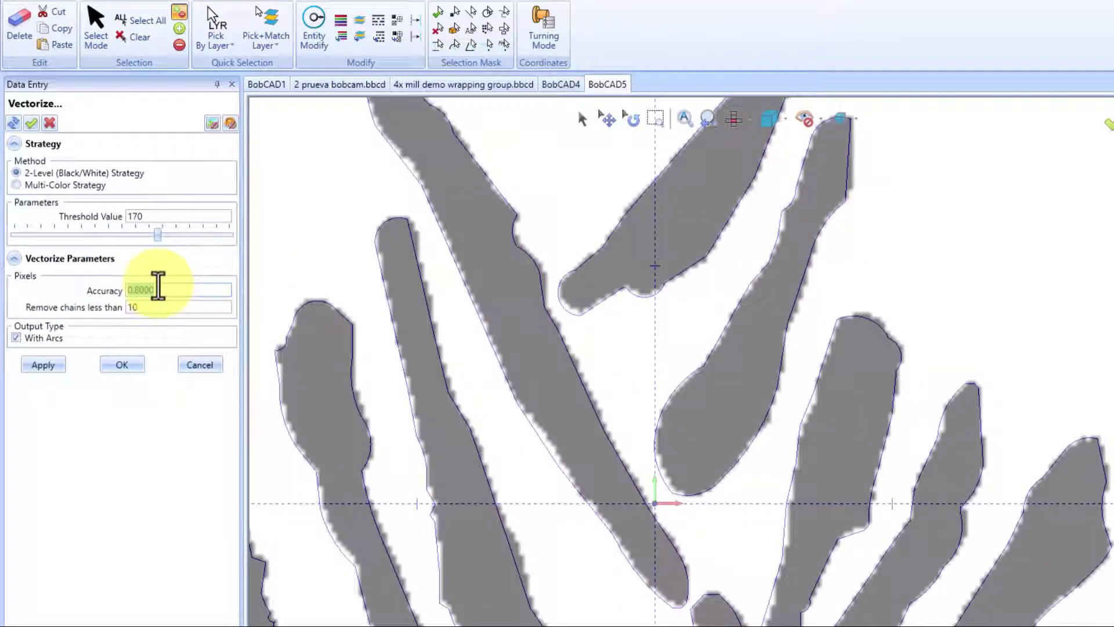
{"action": "type", "text": ".1"}
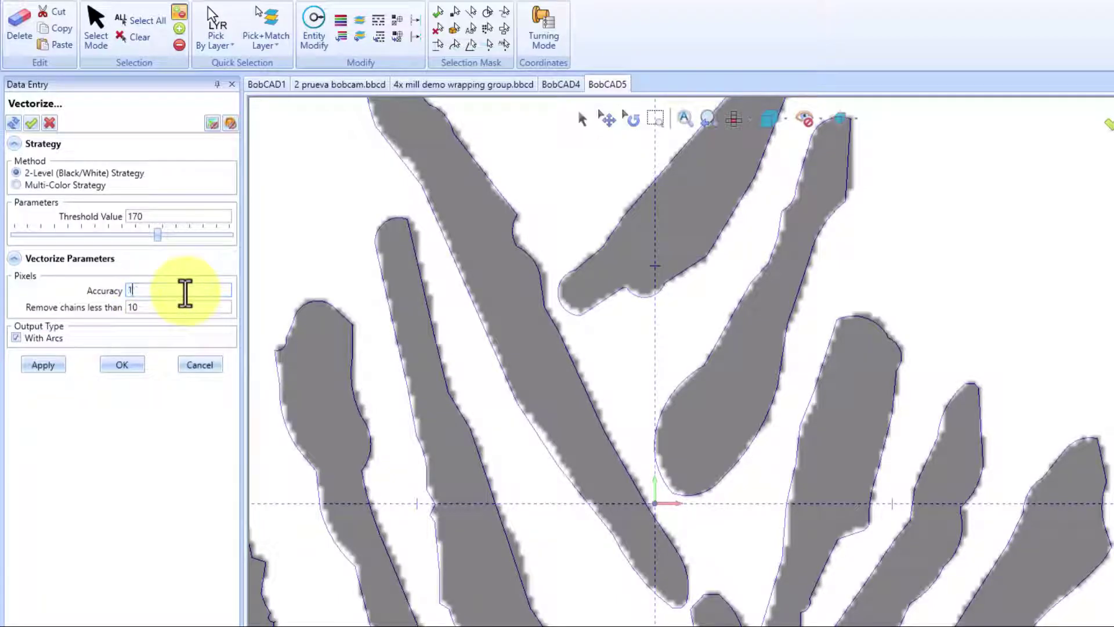
{"action": "left_click", "coordinate": [53, 367]}
{"action": "scroll", "coordinate": [828, 283], "scroll_direction": "down", "scroll_amount": 2}
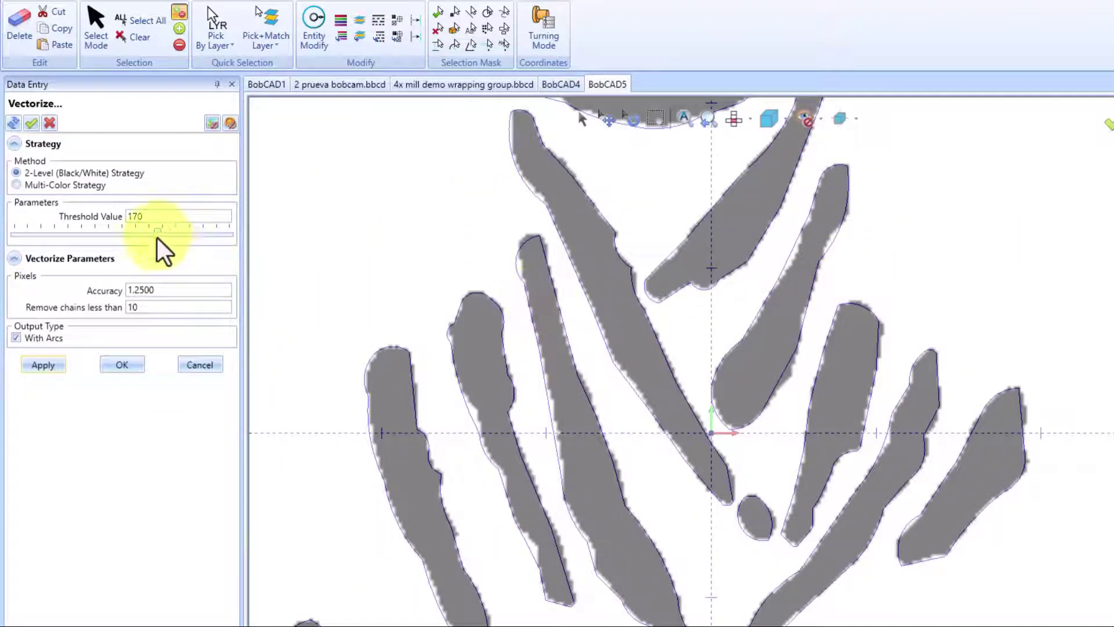
{"action": "left_click_drag", "start_coordinate": [157, 238], "coordinate": [154, 235]}
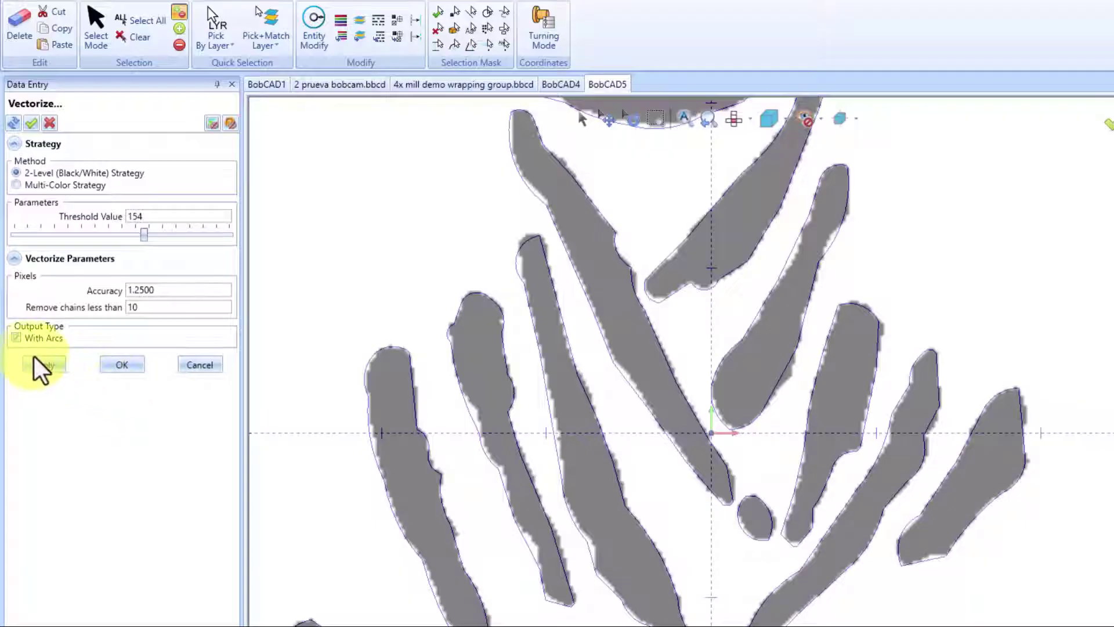
{"action": "left_click", "coordinate": [120, 364]}
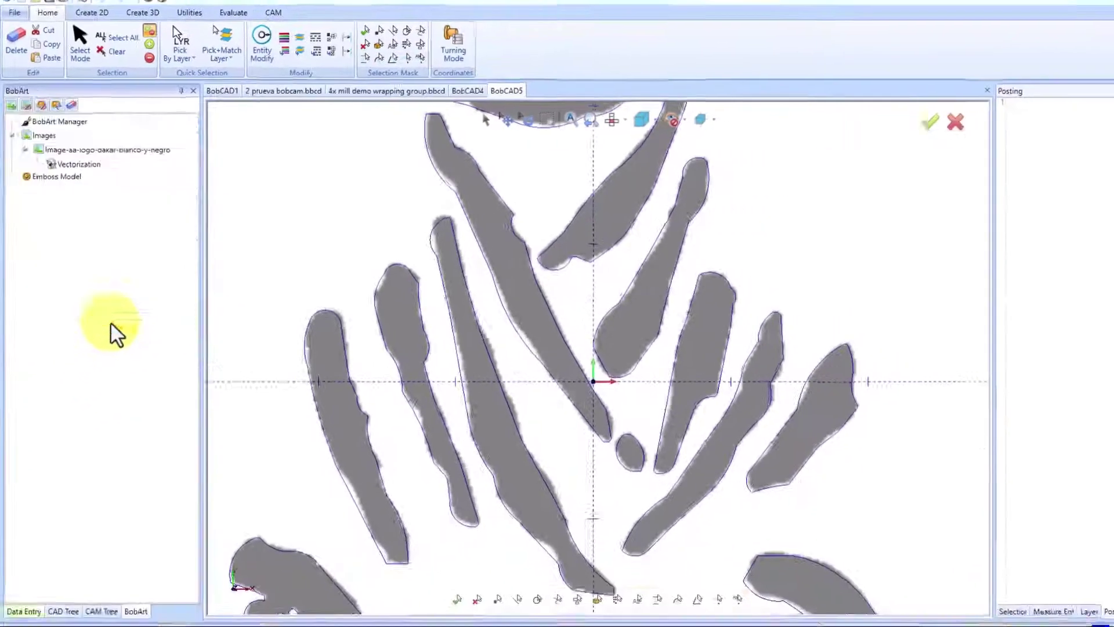
- Hide the source logo image, leaving only the vectorized outlines displayed
{"action": "scroll", "coordinate": [677, 335], "scroll_direction": "down", "scroll_amount": 3}
{"action": "middle_click_drag", "start_coordinate": [685, 332], "coordinate": [690, 313]}
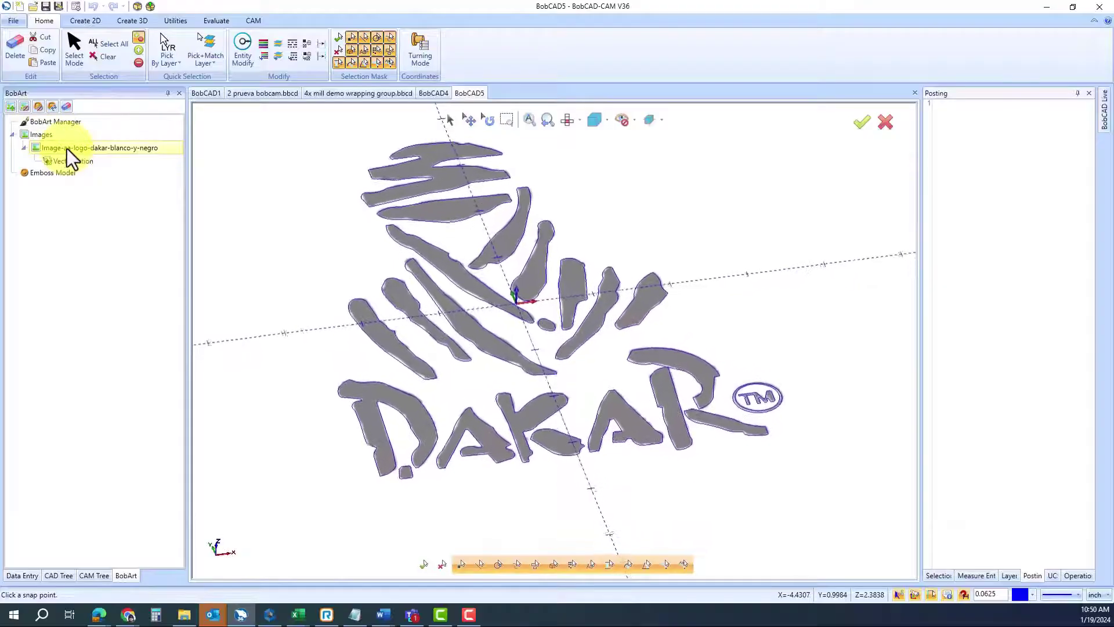
{"action": "right_click", "coordinate": [67, 148]}
{"action": "left_click", "coordinate": [91, 205]}
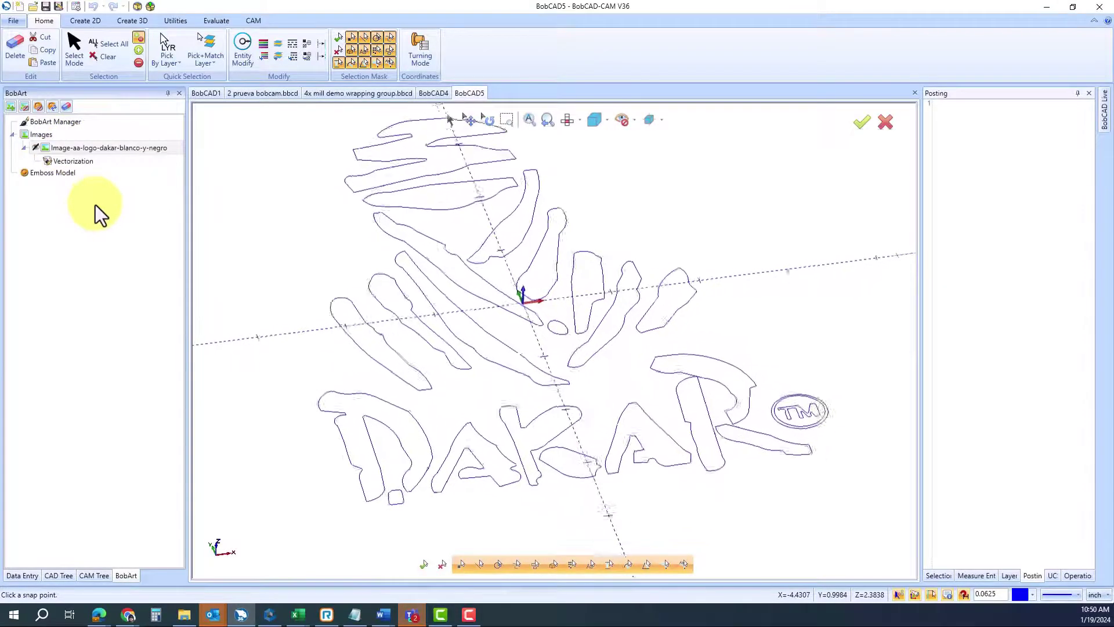